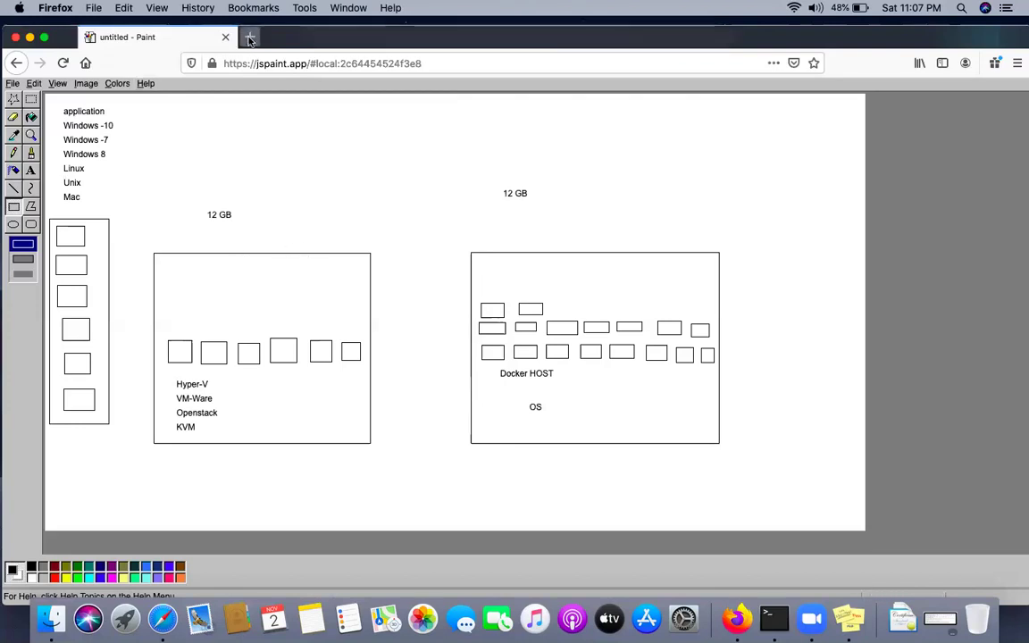
Open Google in a new browser tab and search for "aws login console".
click(250, 37)
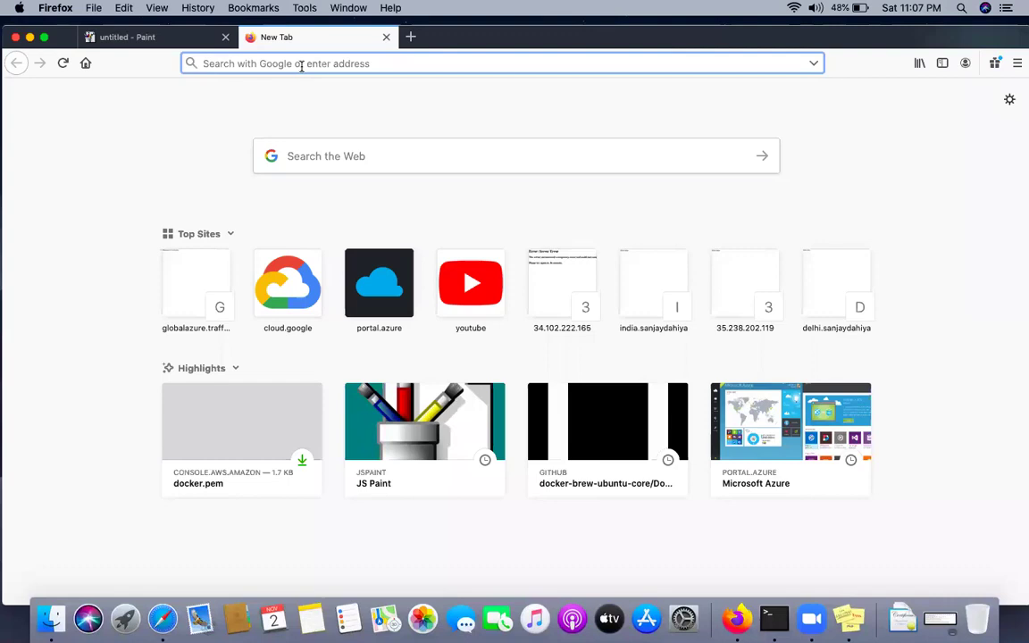
text(google.com/)
key(Return)
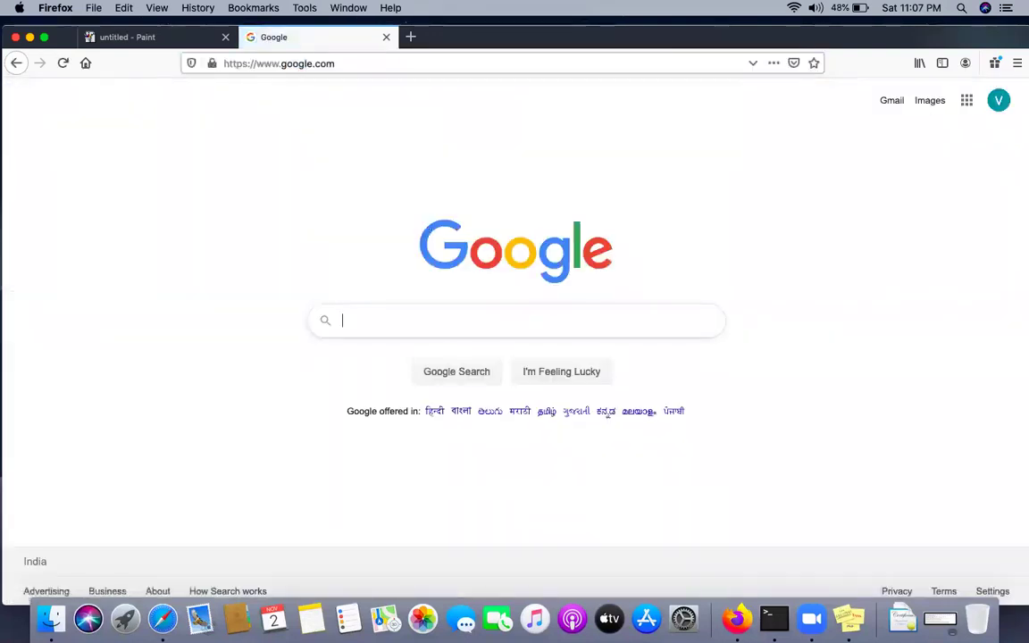
text(aws)
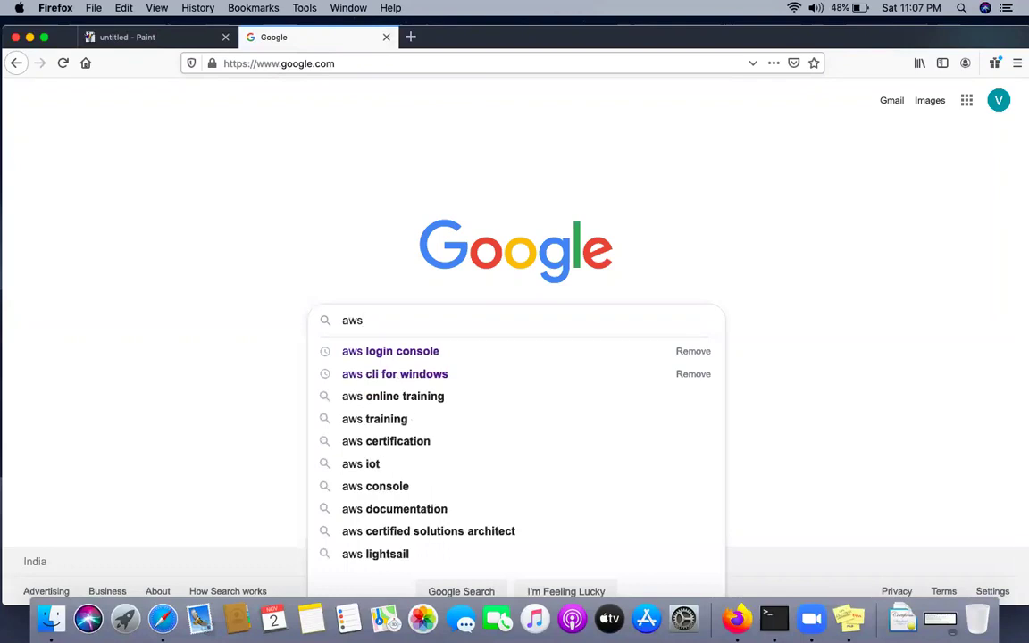
key(Down)
key(Return)
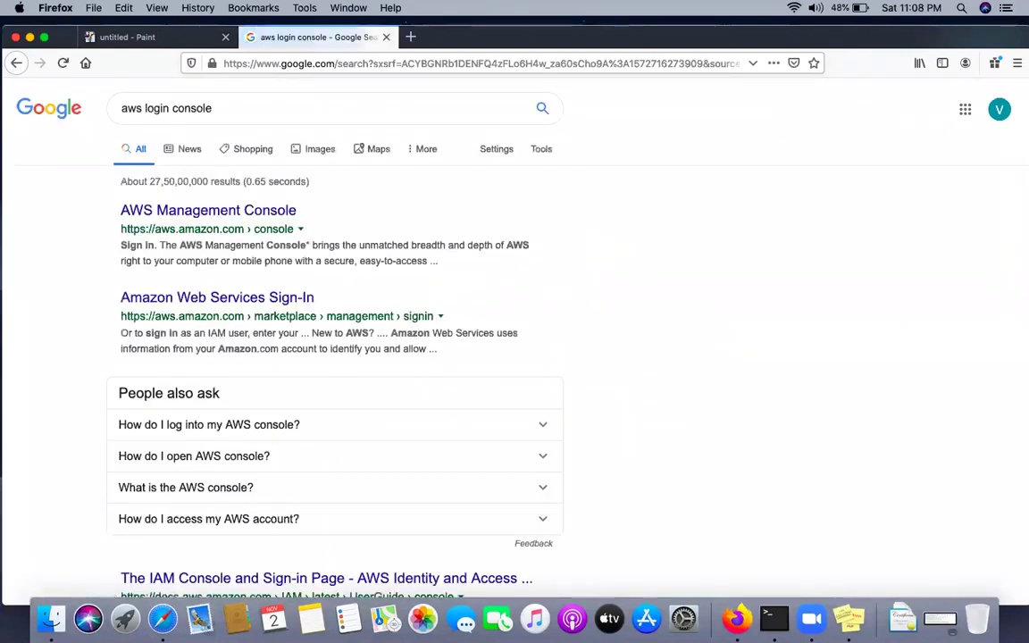
Sign in to the AWS Management Console from the search results and open the EC2 service.
click(213, 222)
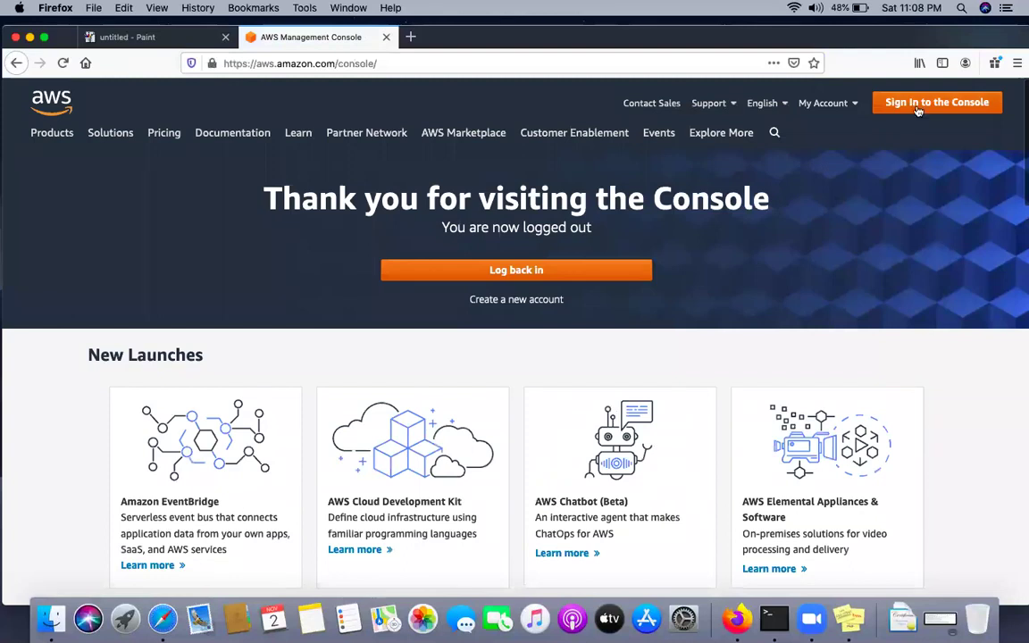
click(916, 109)
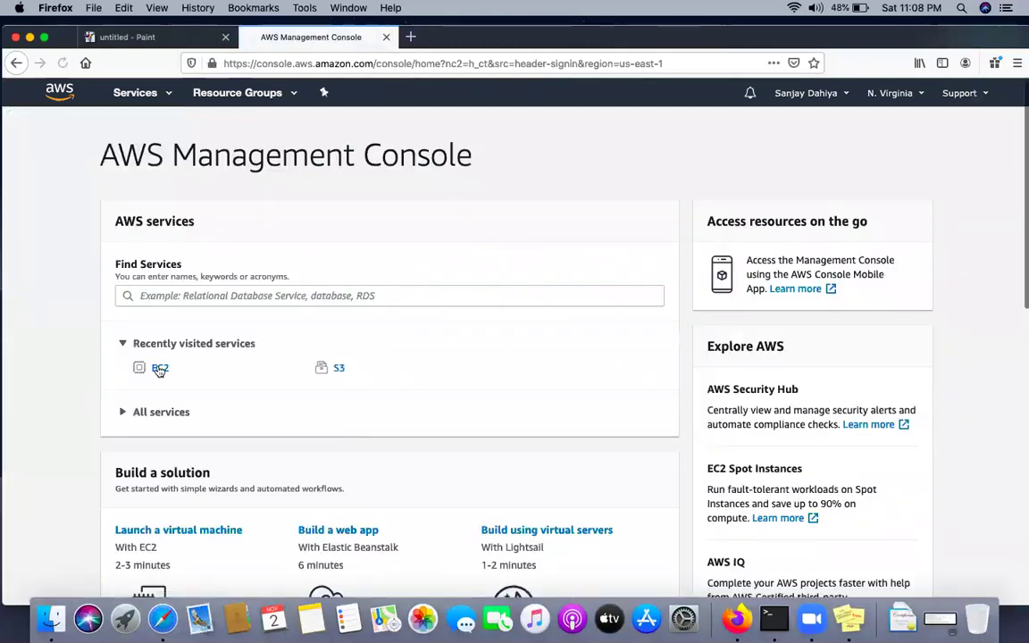
click(157, 374)
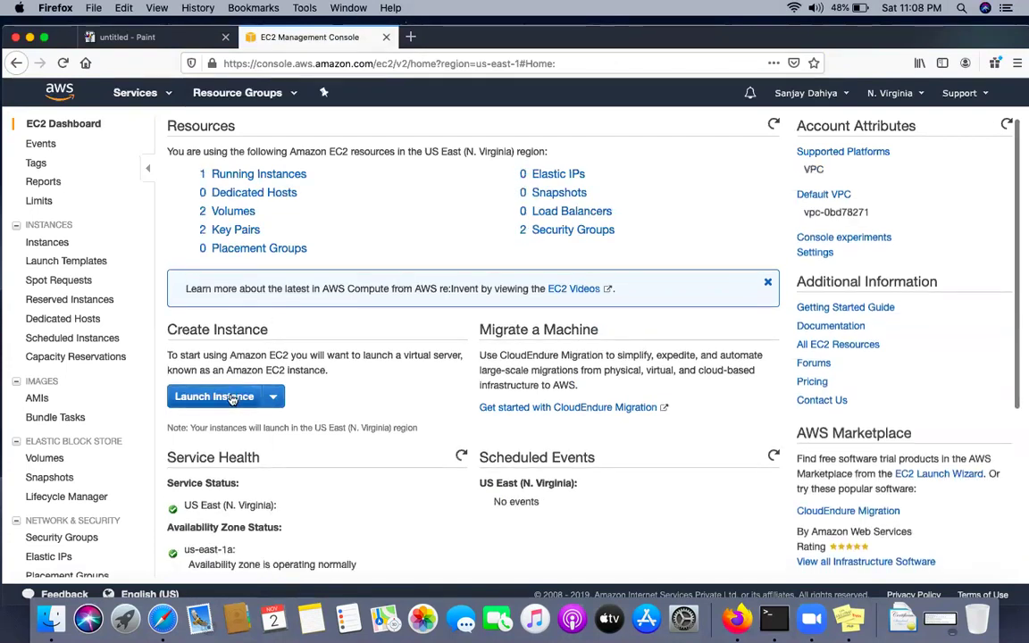
Start launching an instance from the 64-bit (x86) Amazon Linux 2 AMI, keeping the default t2.micro type, instance details and storage.
click(222, 397)
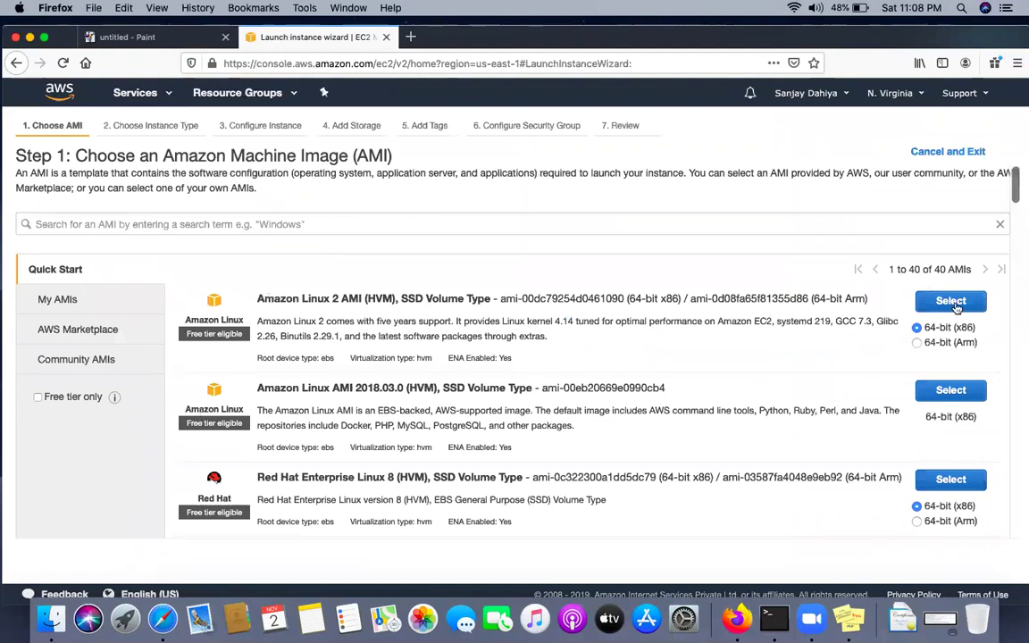
click(952, 303)
click(917, 560)
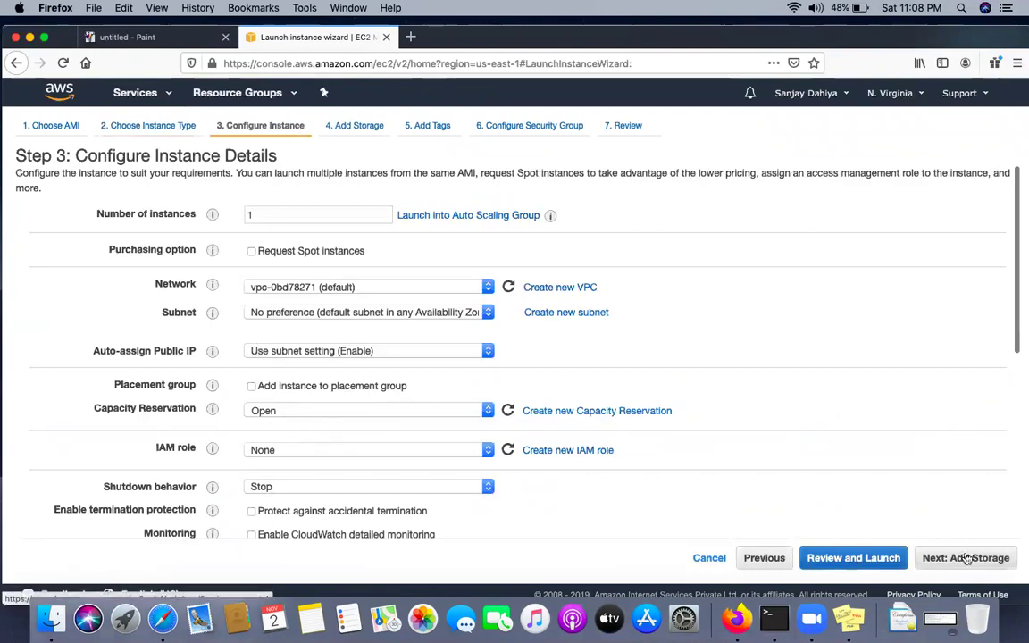
click(968, 559)
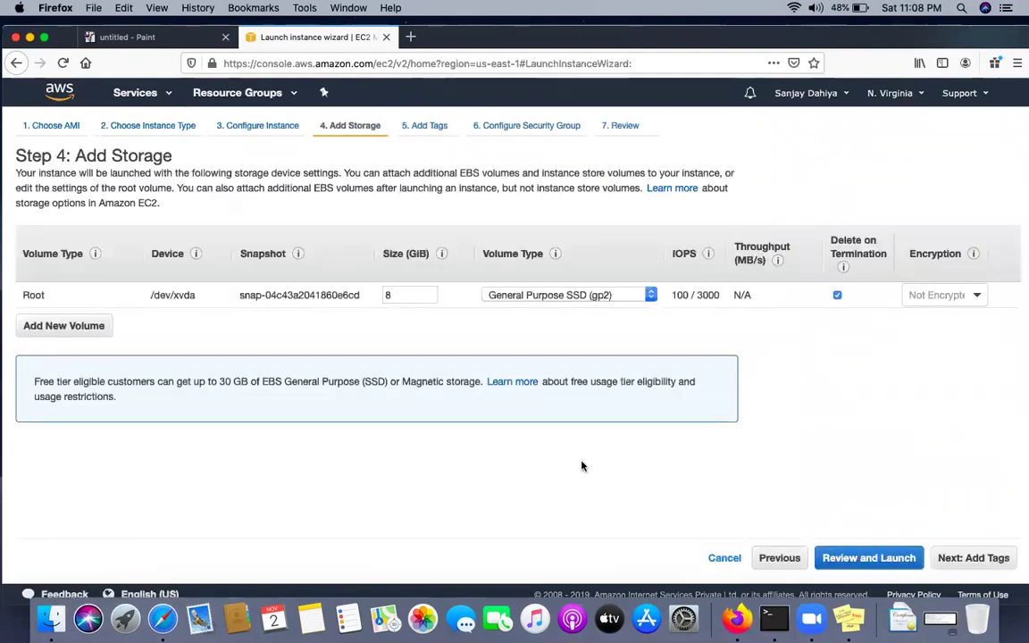
click(947, 558)
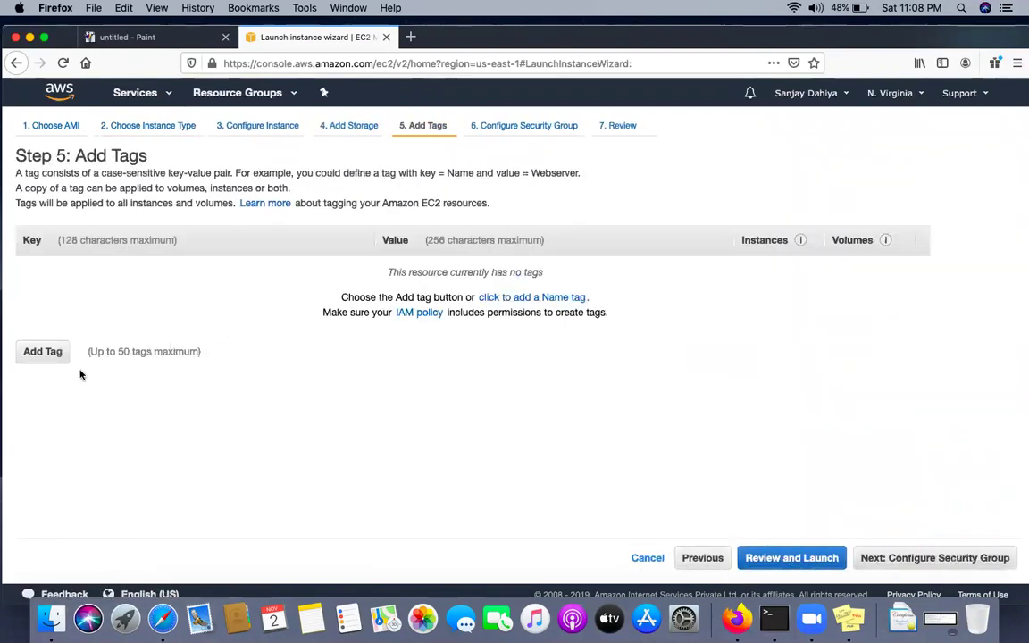
Add a tag with key Name and value Docker-HOST to the instance, and continue to the security group settings.
click(47, 355)
text(Name)
key(Tab)
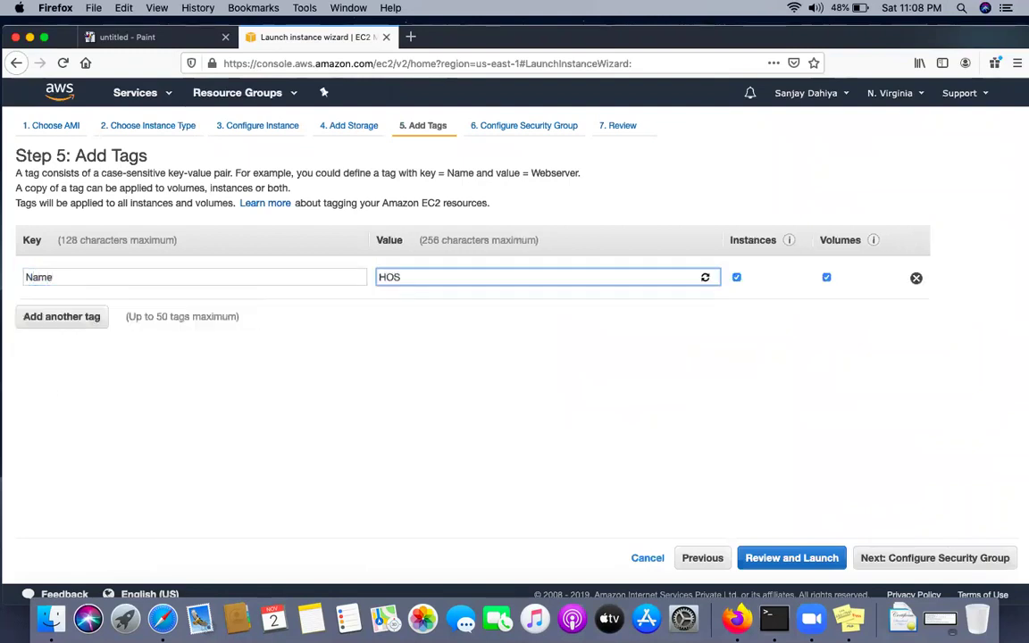
text(Docker-HOST)
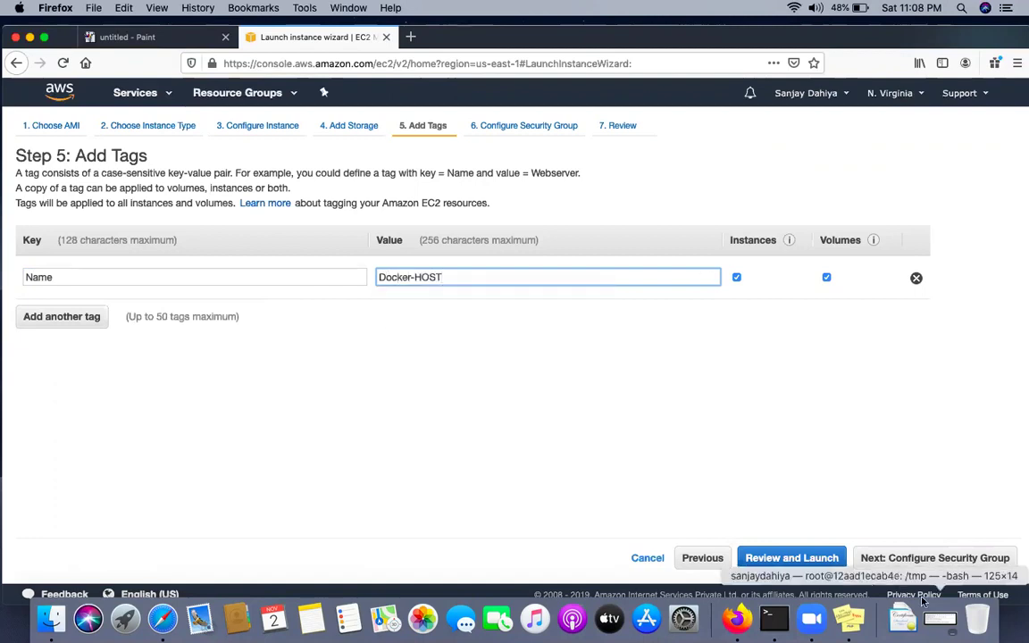
click(907, 560)
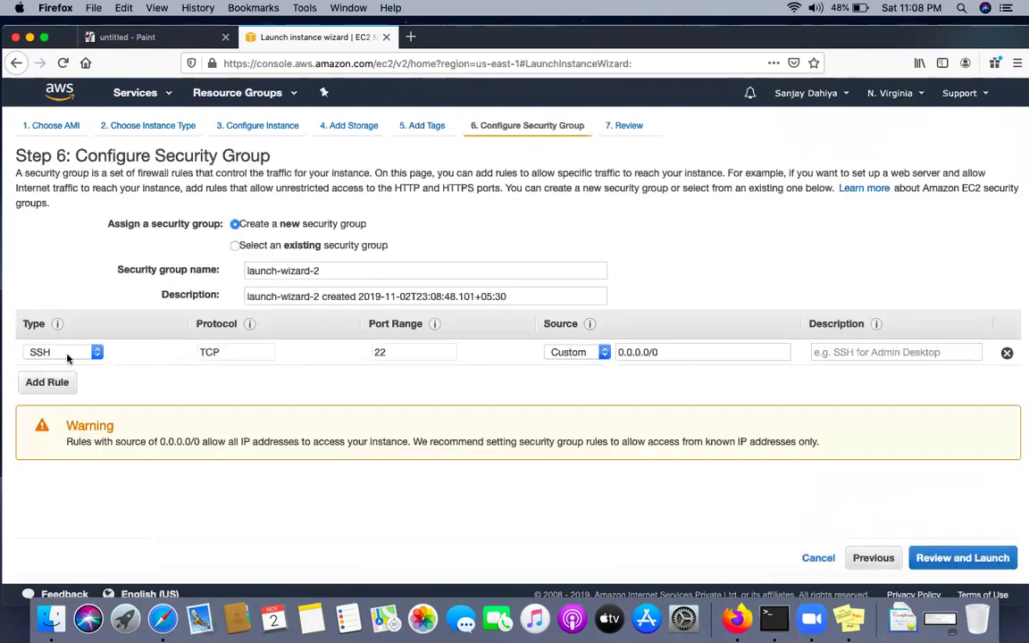
Set the new security group's rule to All traffic with source Anywhere, and continue to the launch review.
click(67, 358)
click(215, 346)
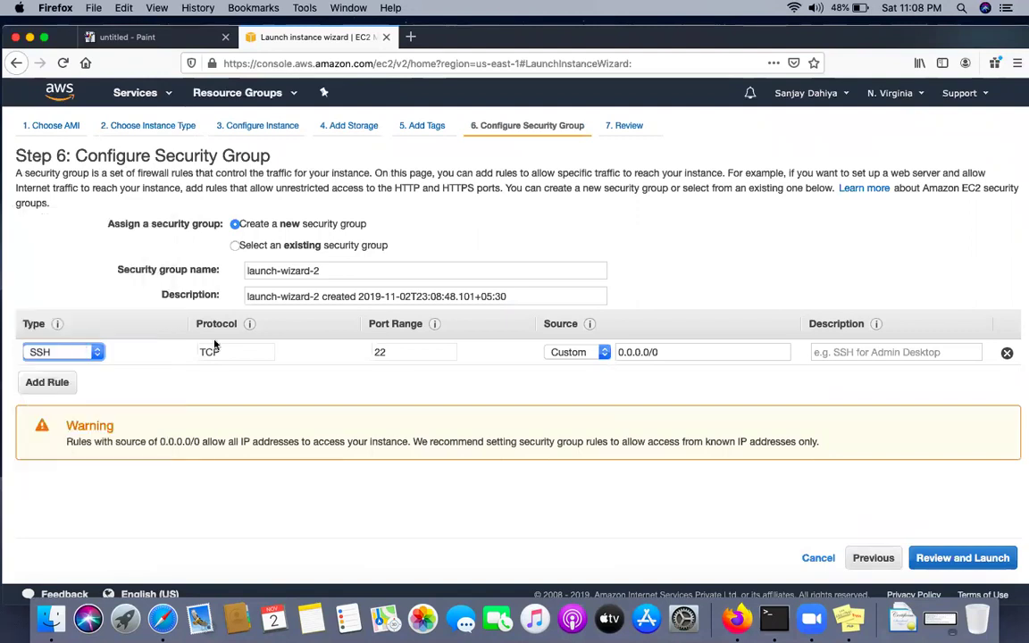
click(576, 353)
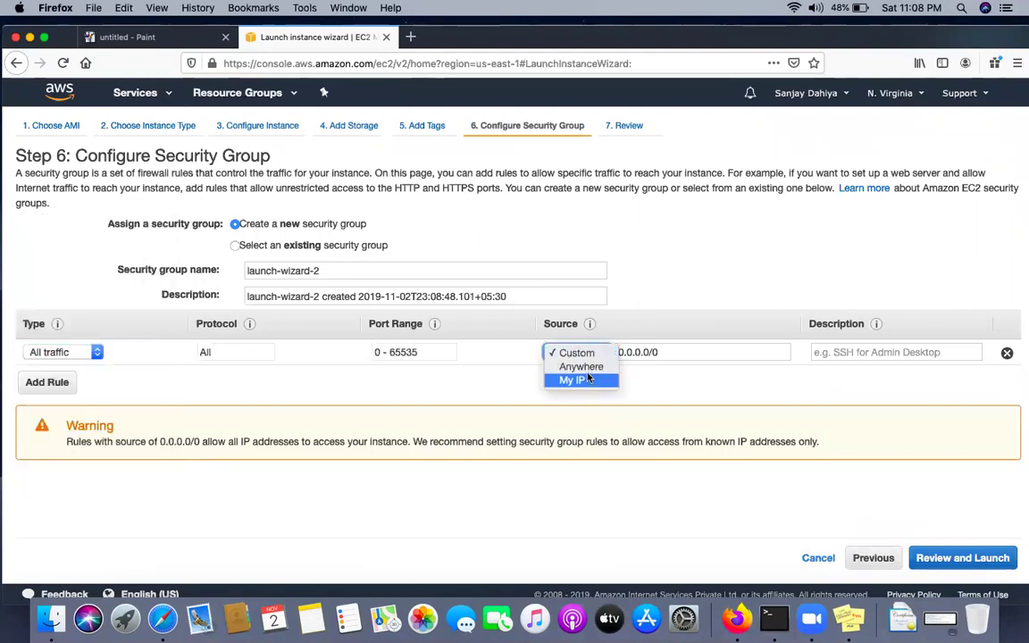
click(581, 366)
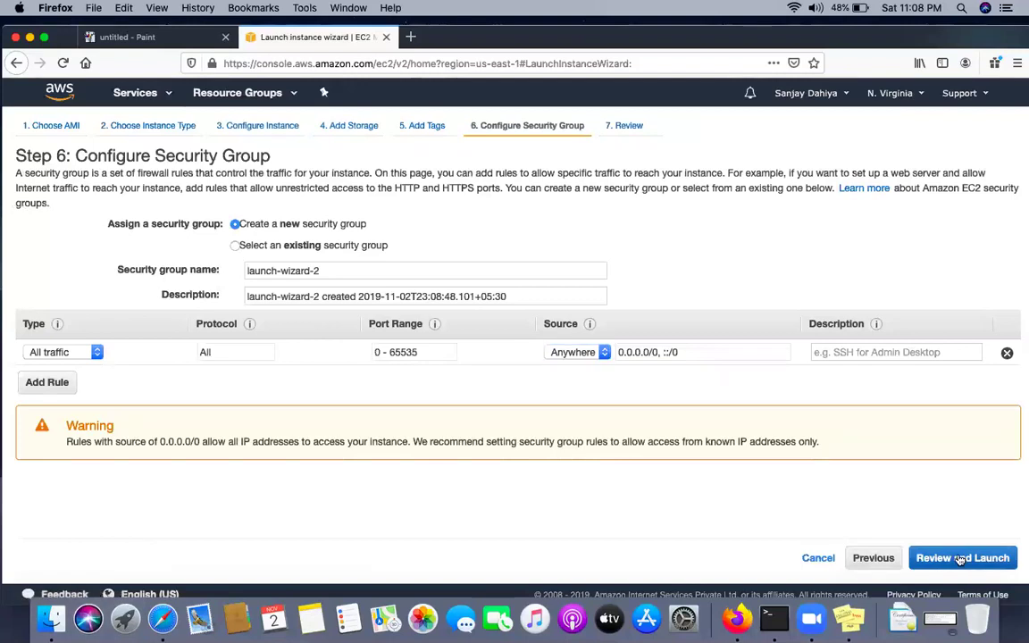
click(961, 560)
Try to launch the instance with the existing docker key pair, acknowledging access to the private key file, and cancel the wizard after one retry.
click(989, 558)
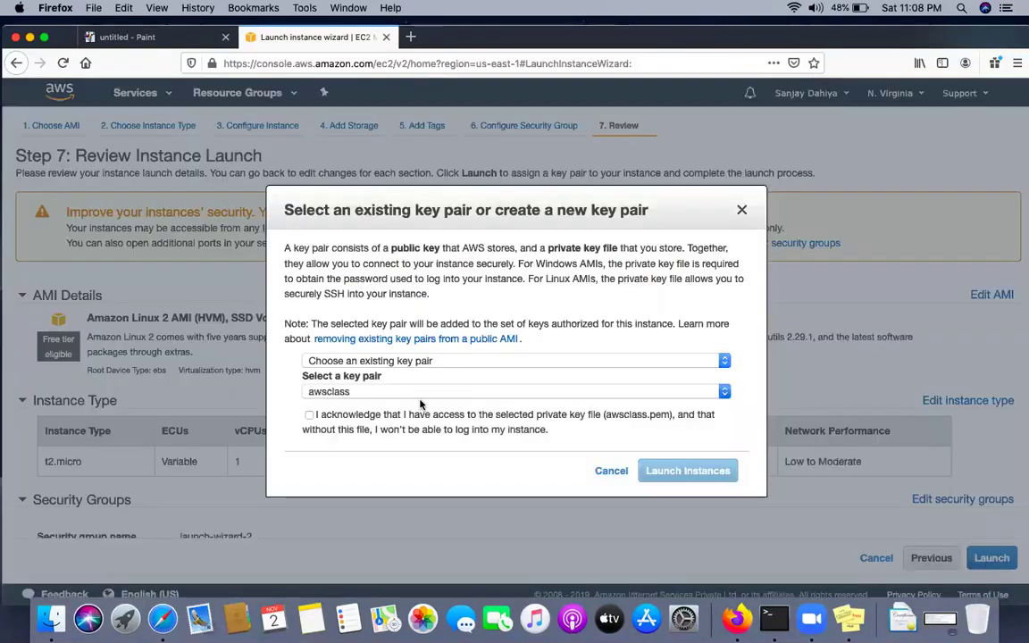
click(410, 390)
click(365, 393)
click(326, 393)
click(335, 407)
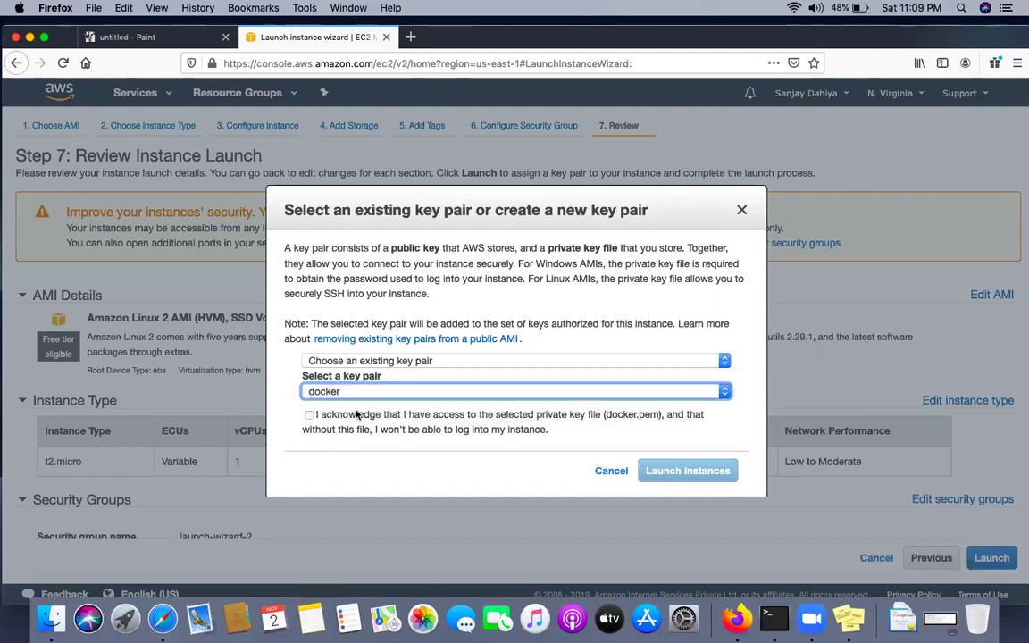
click(309, 414)
click(668, 473)
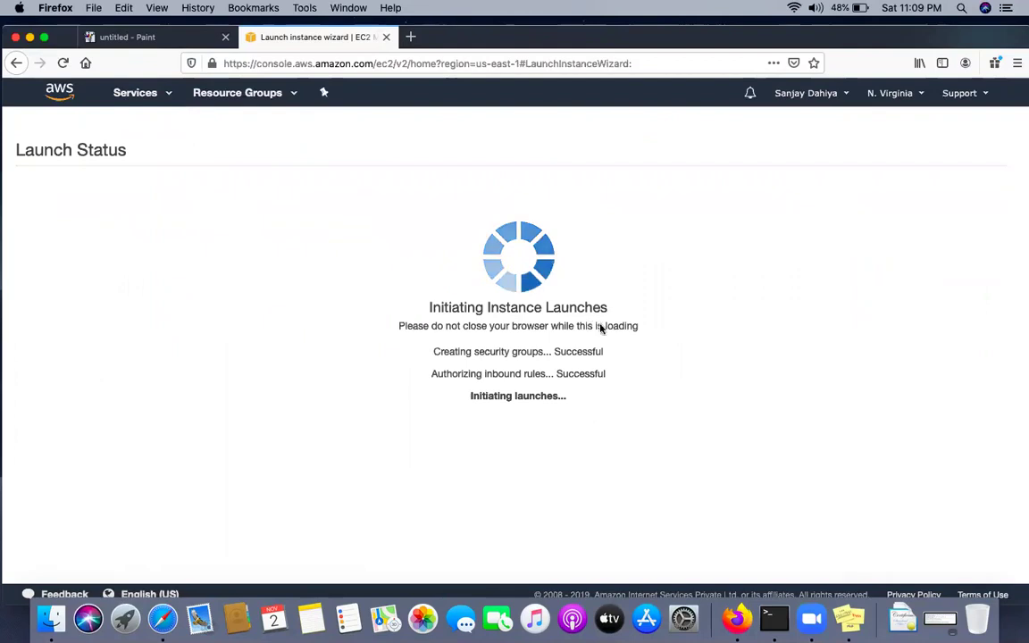
click(948, 370)
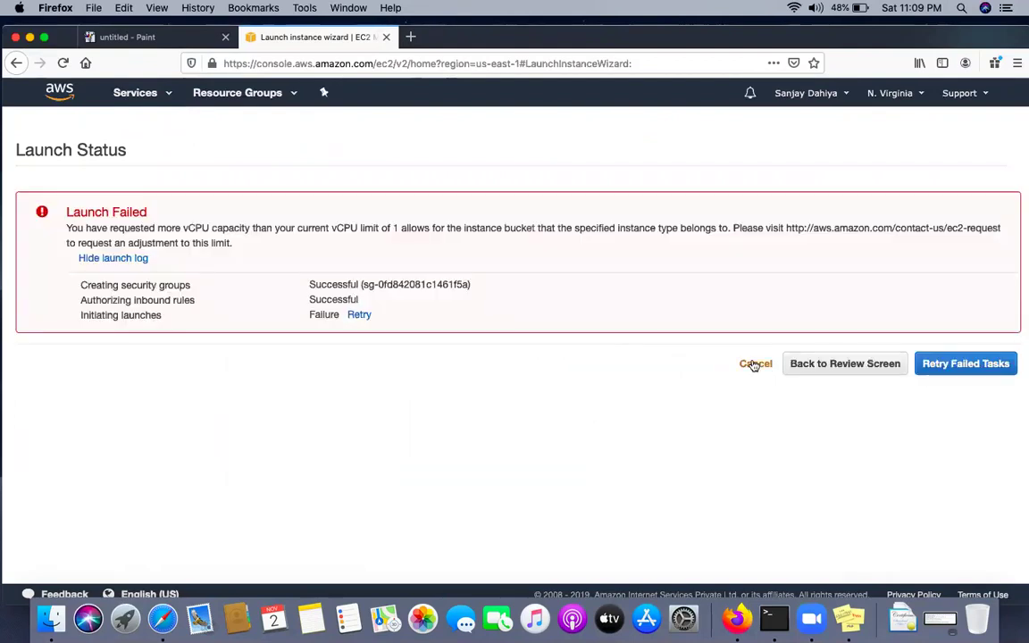
click(755, 365)
Open the list of running instances and terminate the instance named Docker.
click(247, 172)
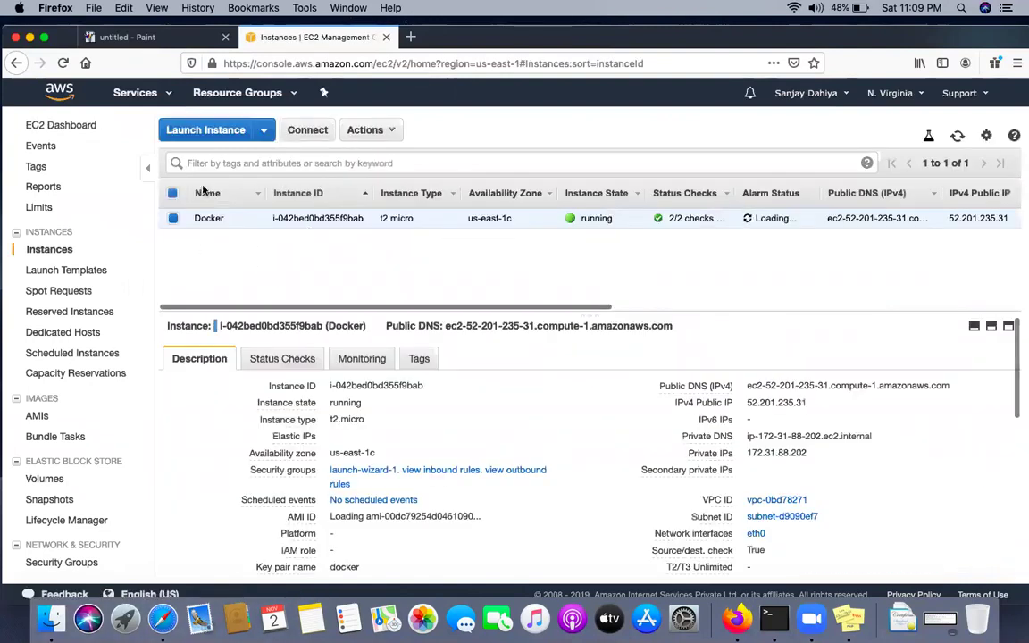
click(382, 134)
mouse_move(445, 238)
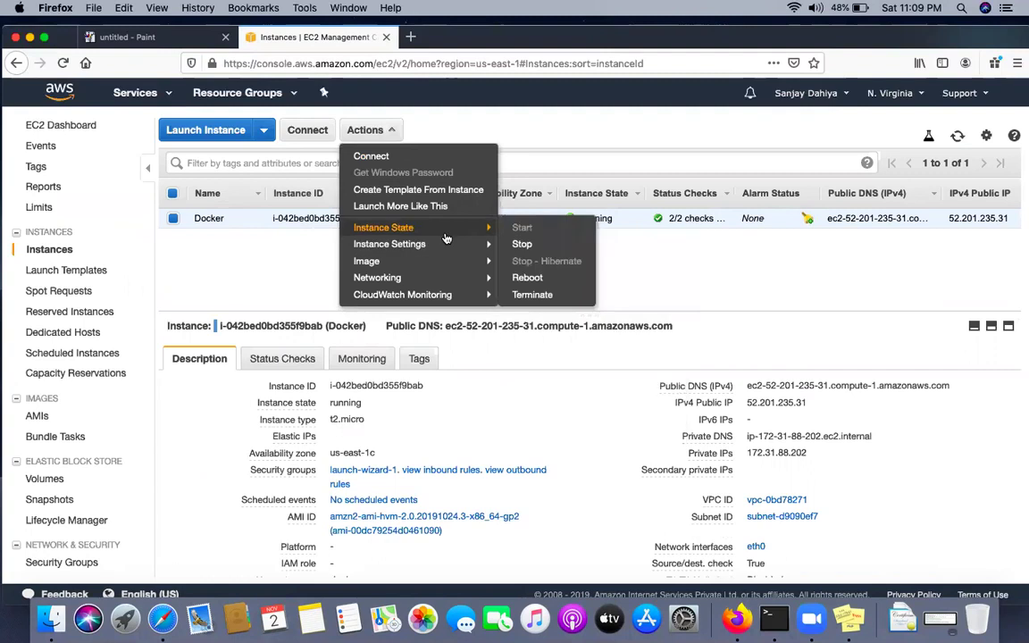
click(529, 294)
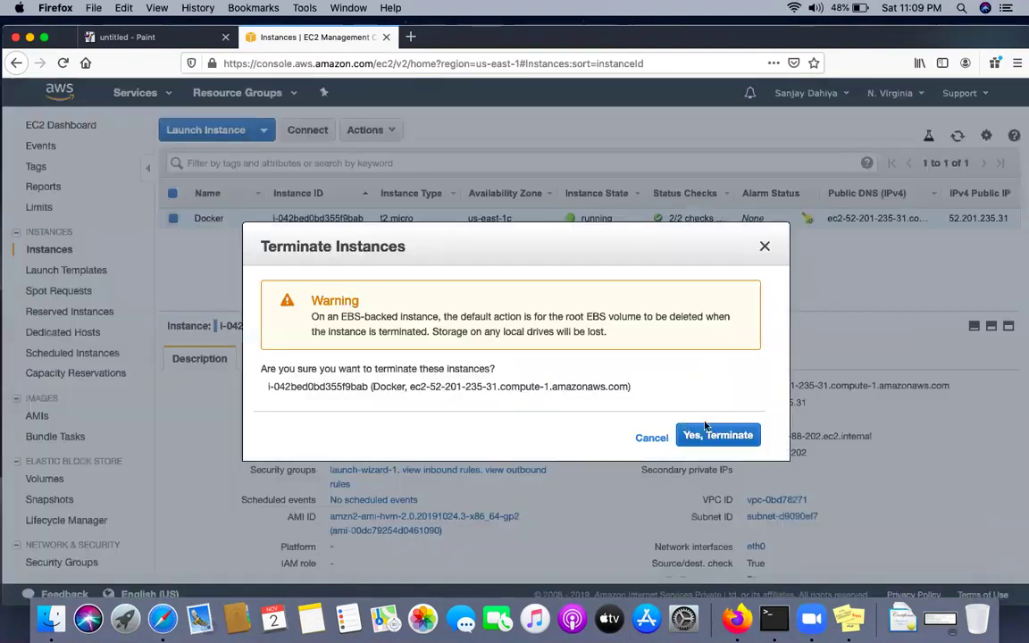
click(714, 436)
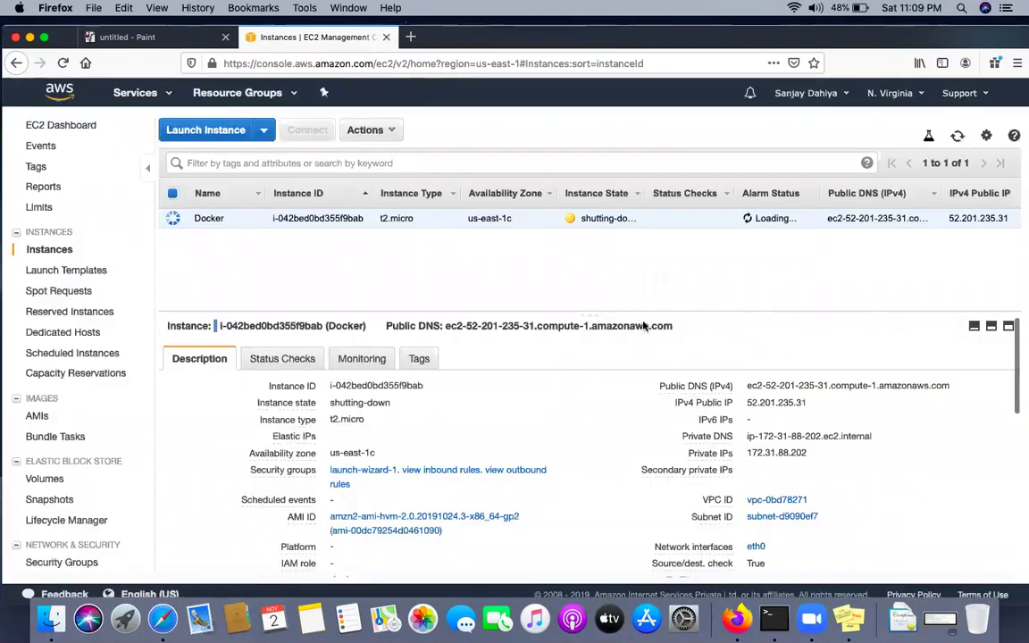
Refresh the instance list repeatedly to check the termination state of the Docker instance.
click(958, 139)
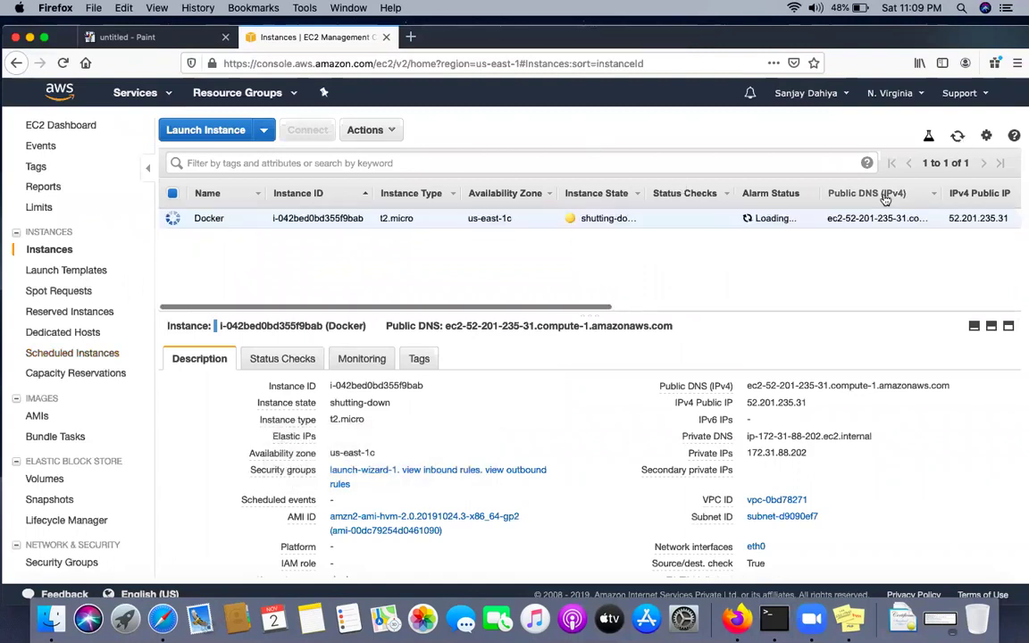
click(958, 139)
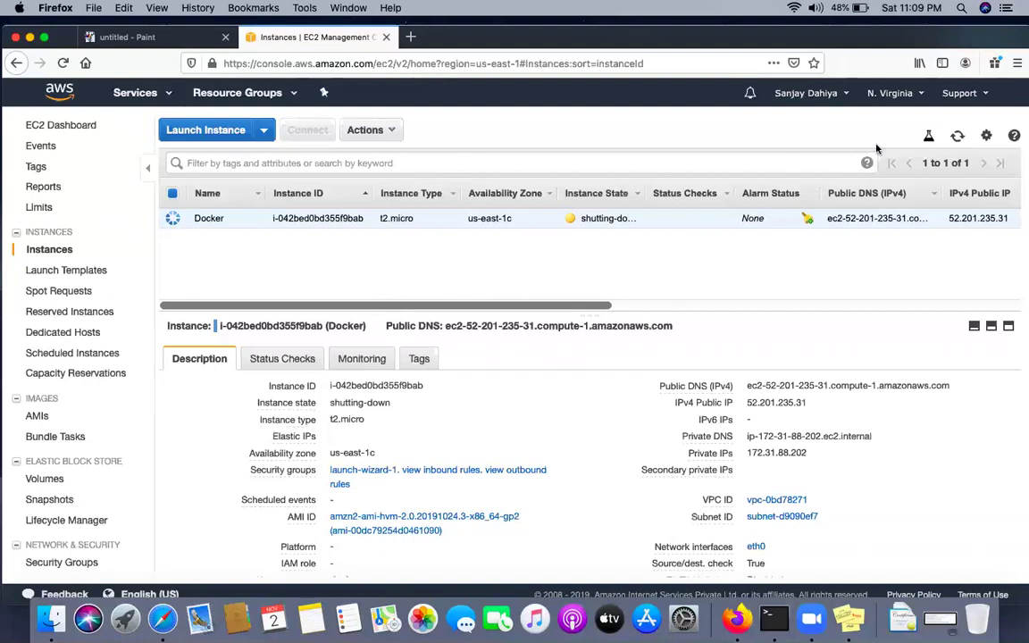
click(957, 138)
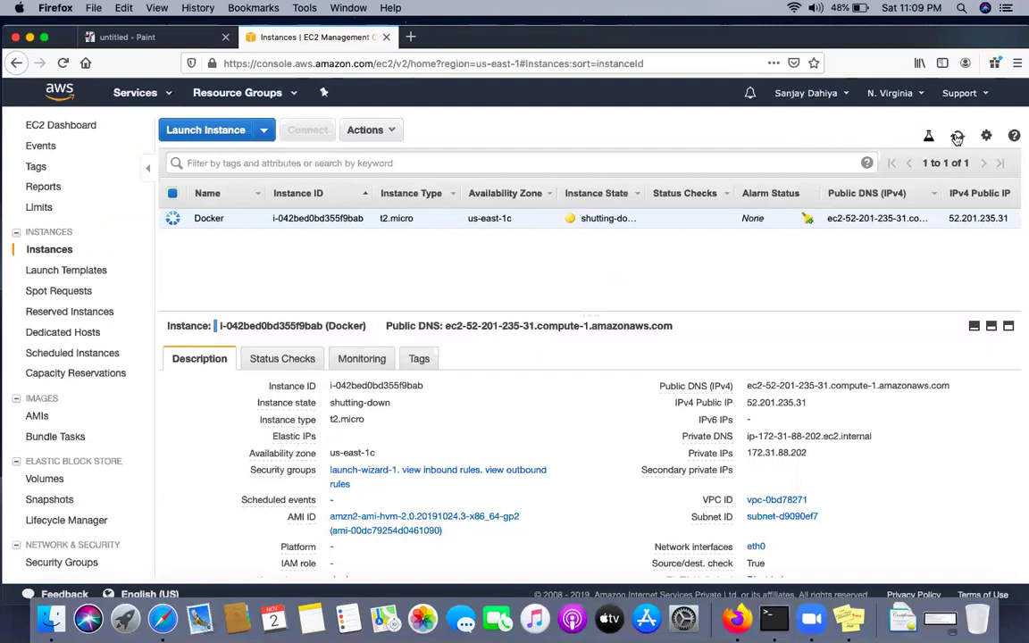
click(958, 138)
click(956, 141)
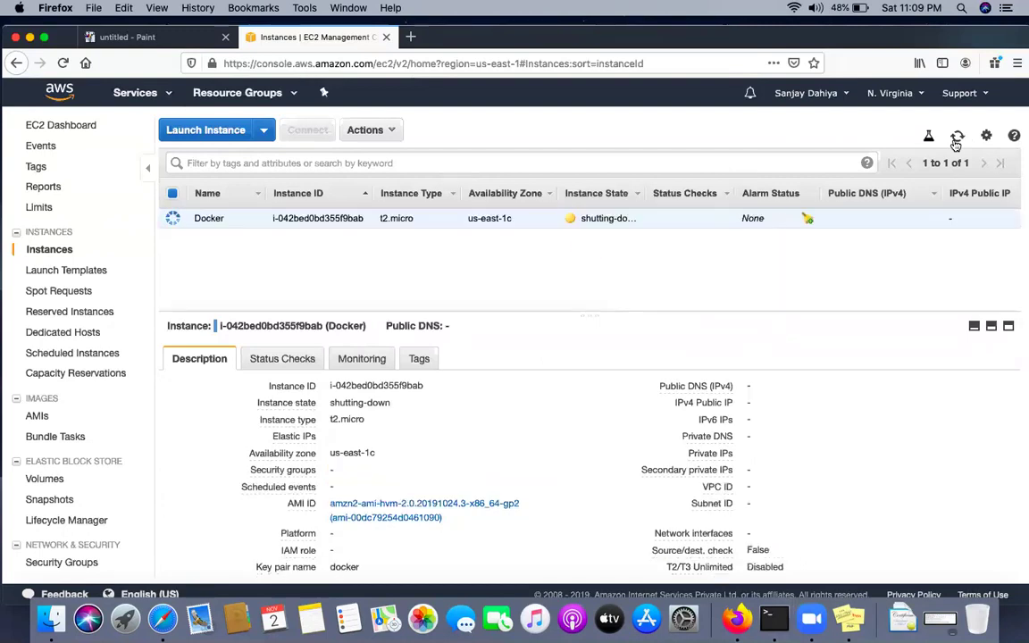
click(957, 141)
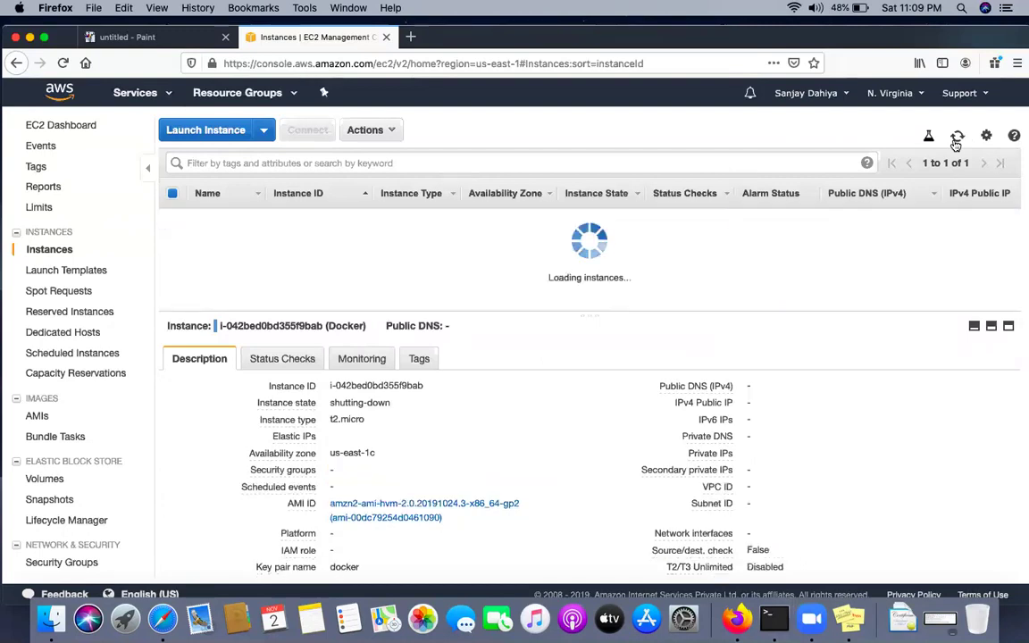
click(63, 65)
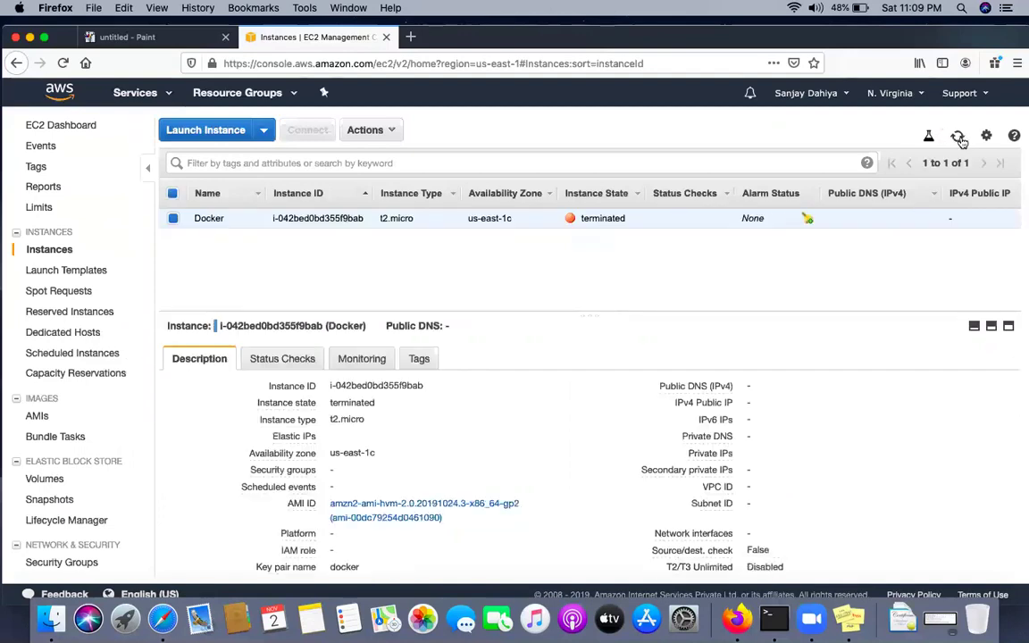
Start a new instance launch with the 64-bit (x86) Amazon Linux 2 AMI and t2.micro type, keeping default details and storage.
click(207, 130)
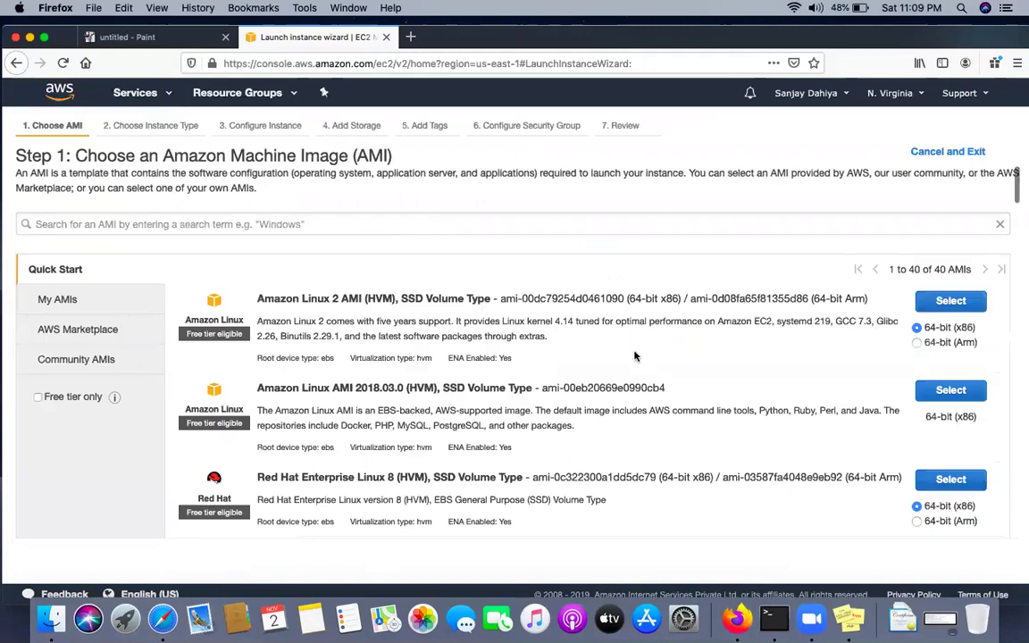
click(952, 302)
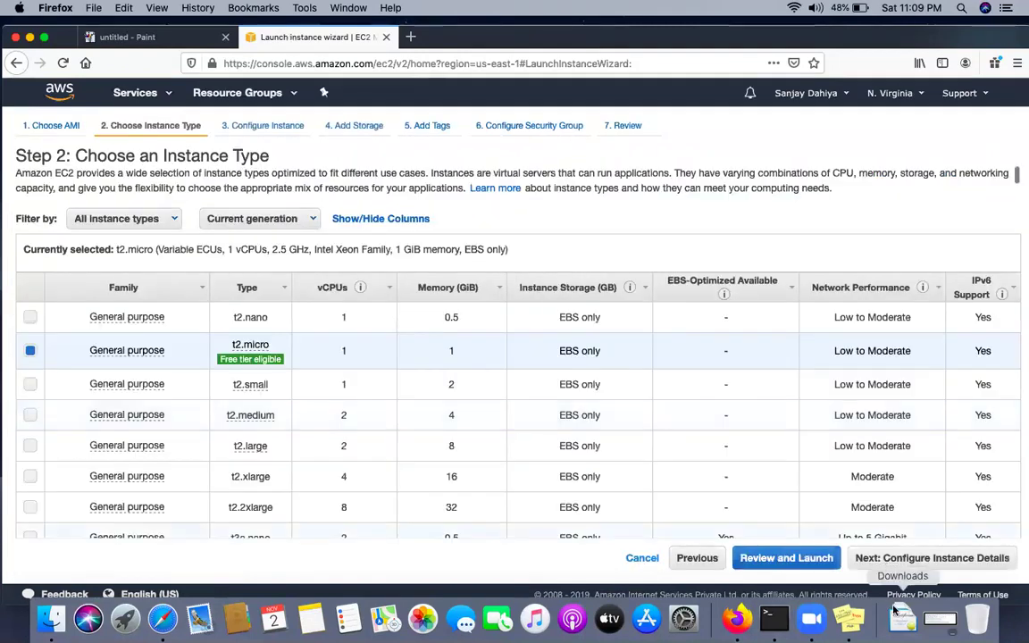
click(929, 558)
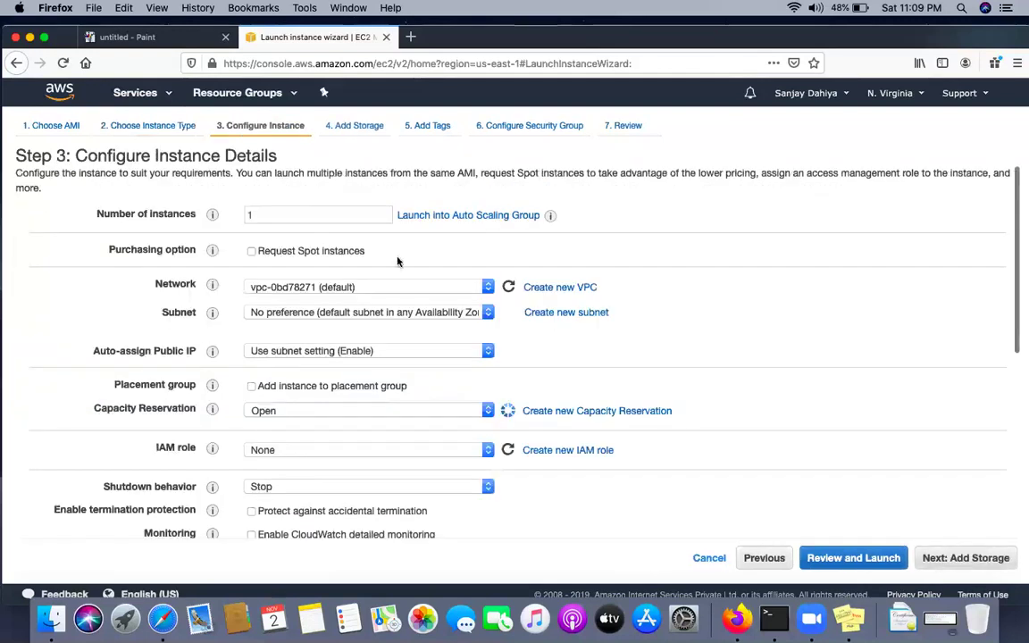
click(953, 558)
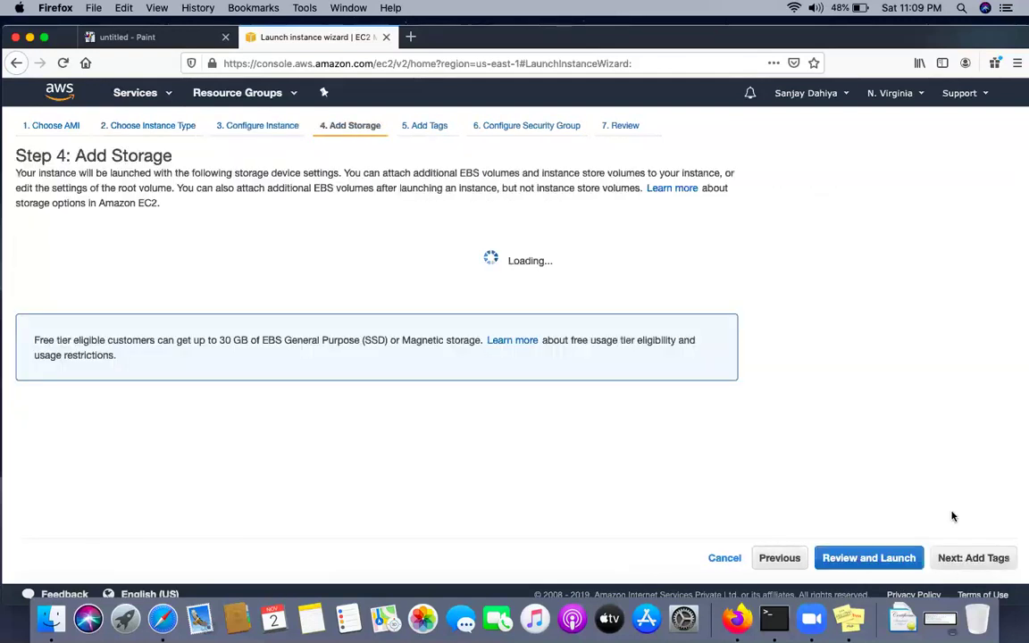
click(972, 558)
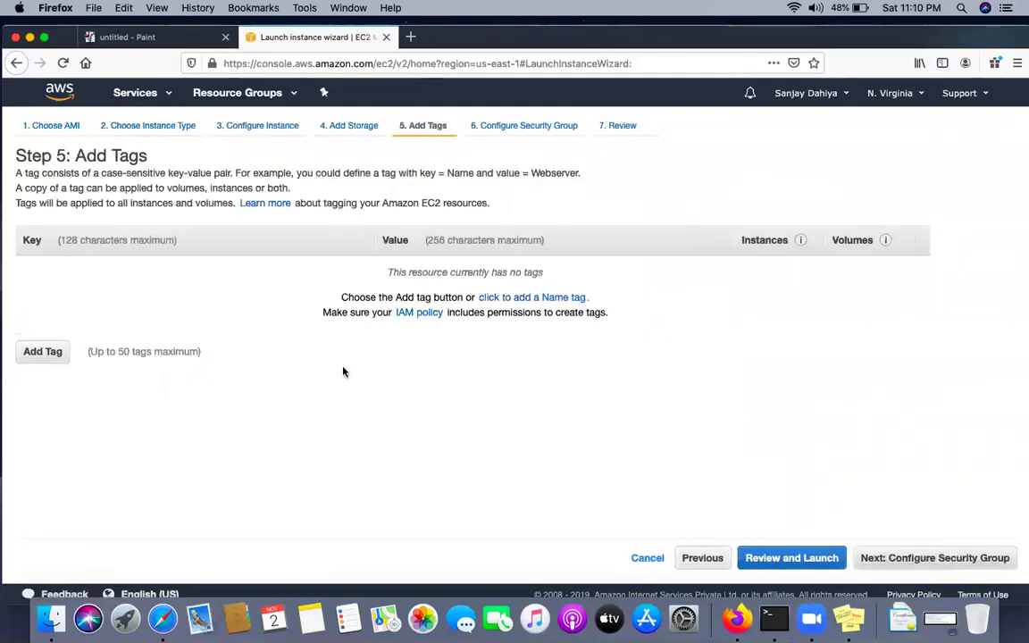
Add a tag with key Name and value Docker-HOST, and continue to the security group configuration.
click(43, 352)
text(Name)
key(Tab)
text(Docke)
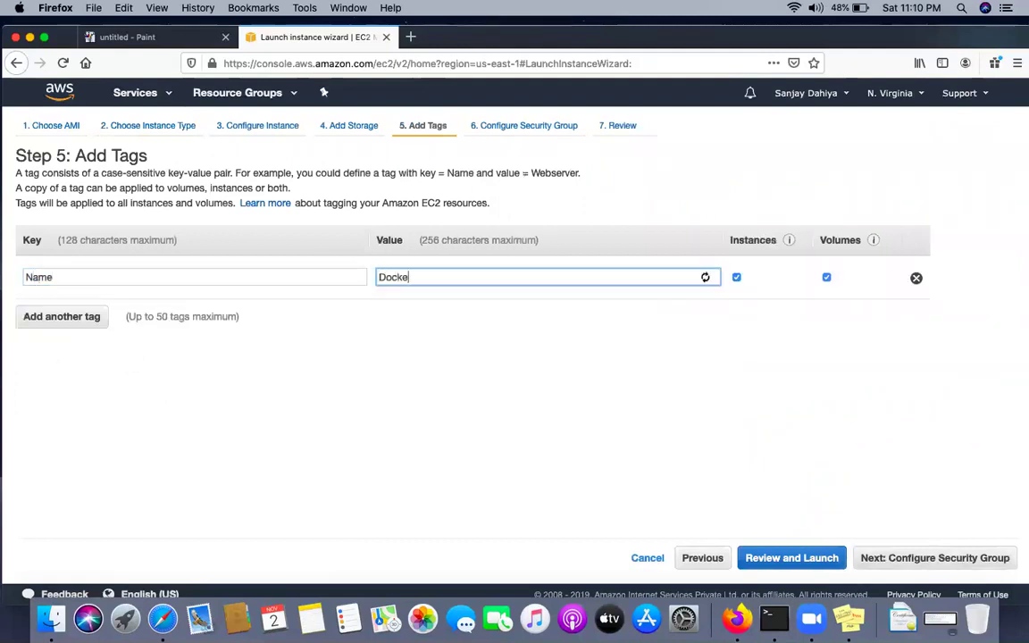
text(r-HOST)
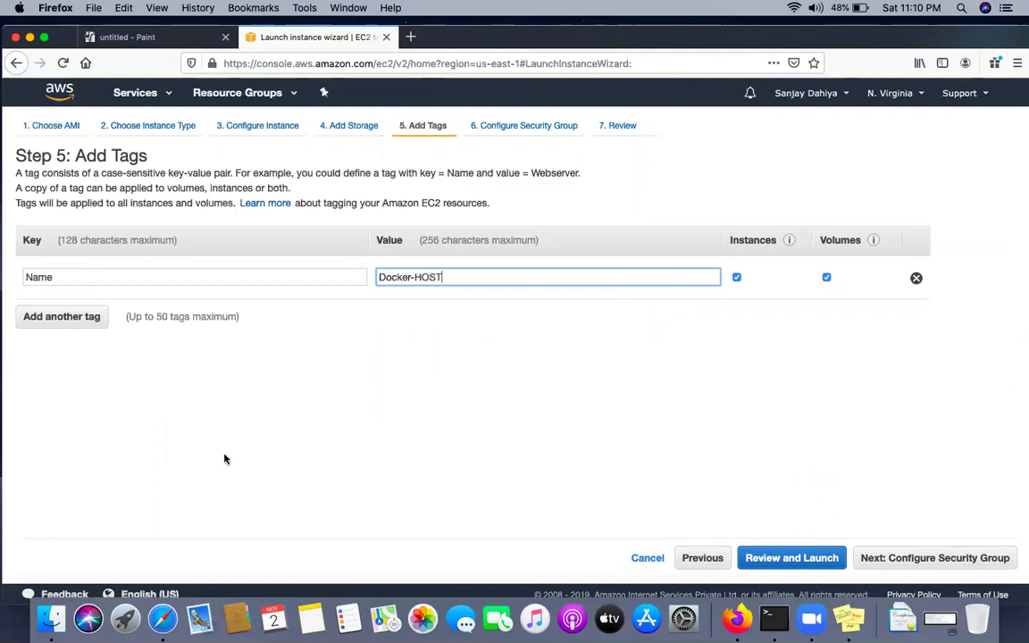
click(898, 563)
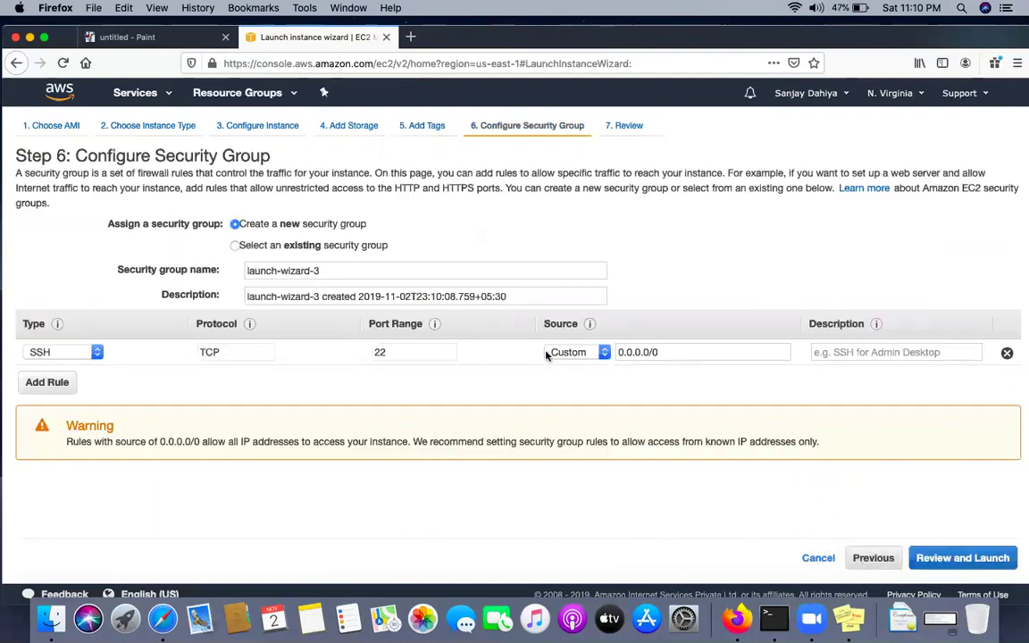
Set the new security group's rule source to Anywhere and its type to All traffic, and proceed to the launch review.
click(547, 355)
click(570, 367)
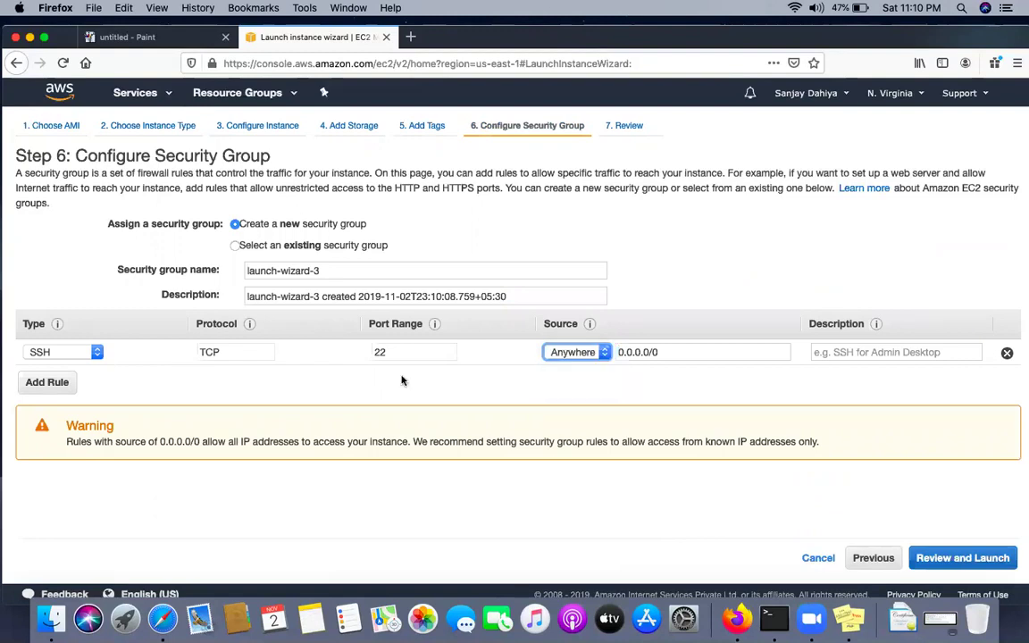
click(55, 352)
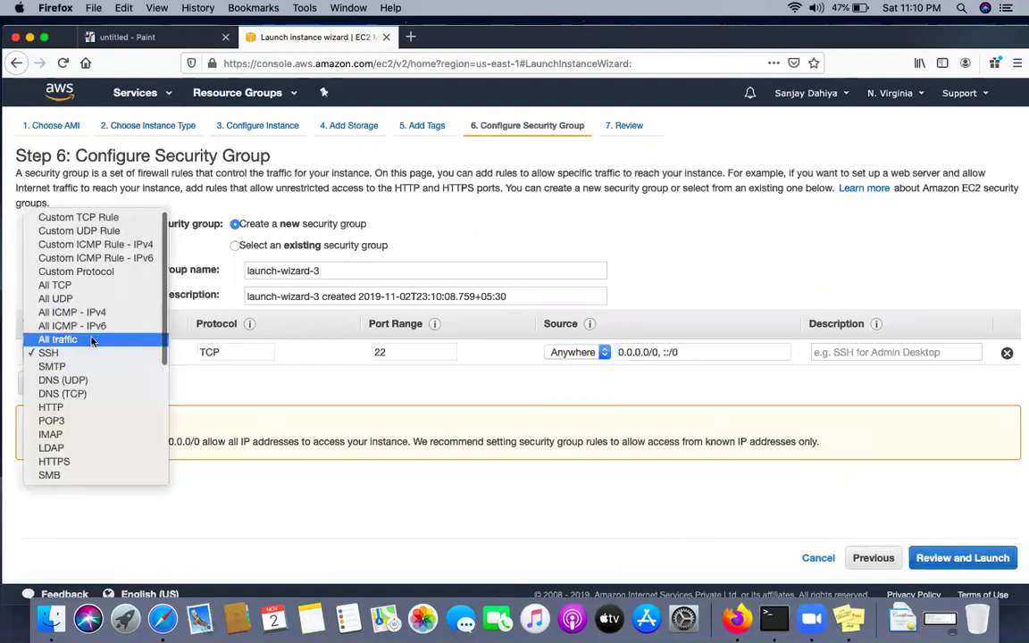
click(91, 339)
click(968, 562)
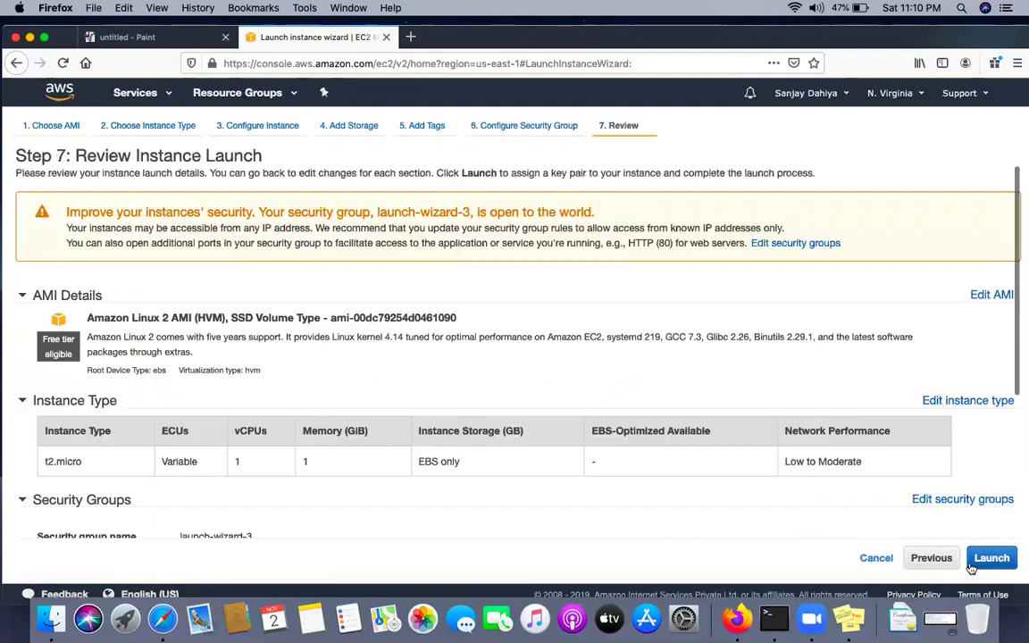
Launch the instance with the existing docker key pair, acknowledging access to the private key file, and open the instance list.
click(990, 557)
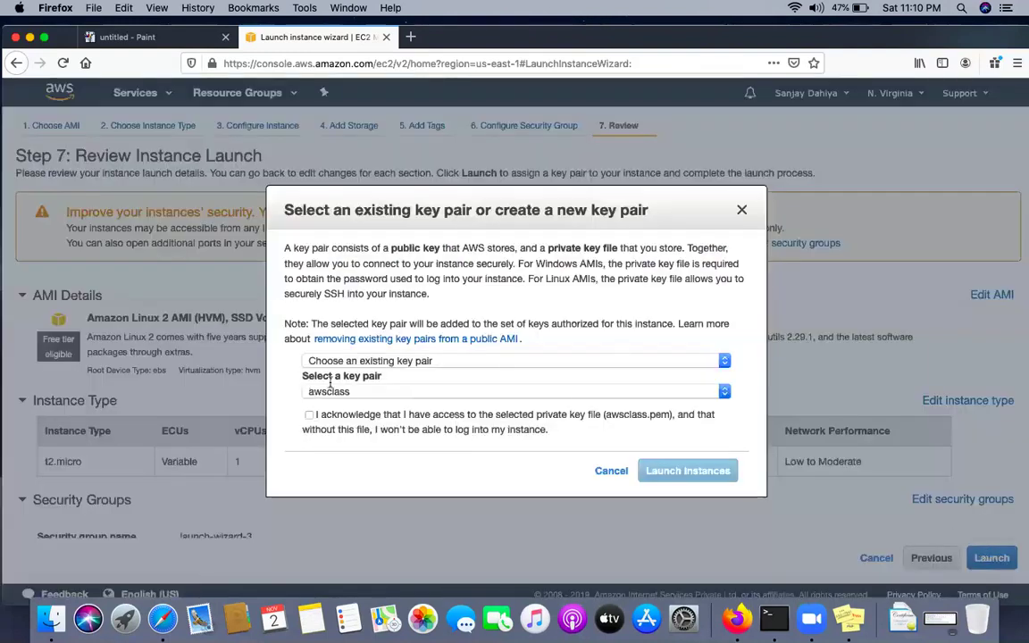
click(335, 391)
click(322, 405)
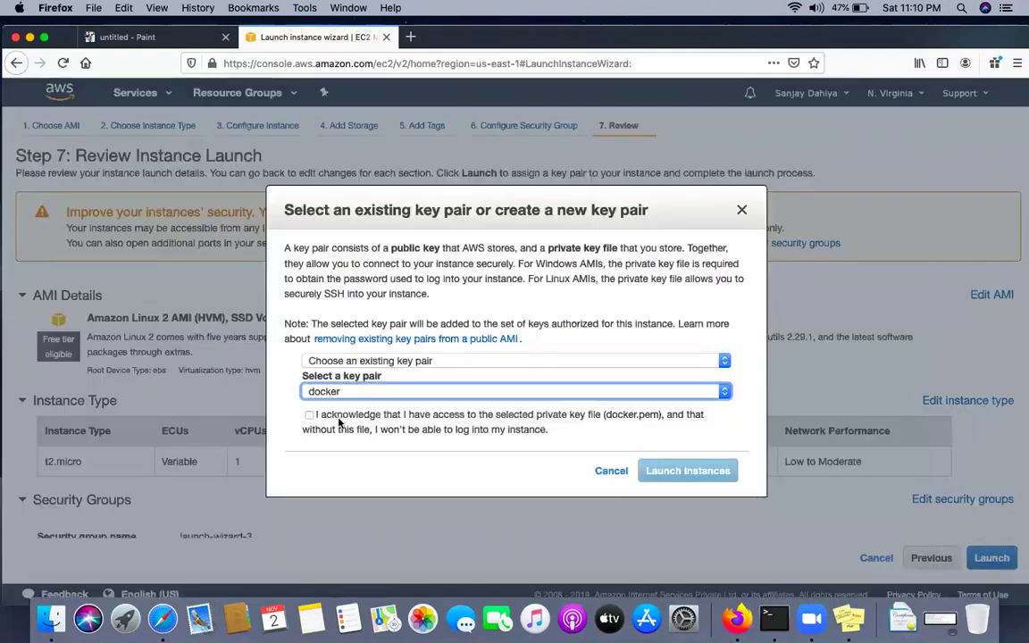
click(348, 417)
click(698, 479)
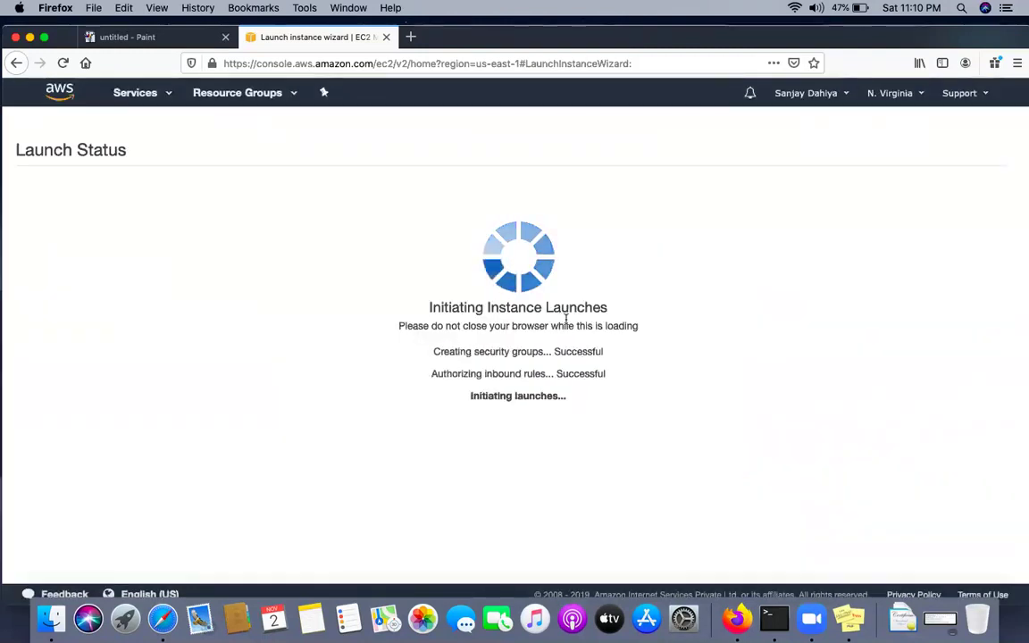
scroll(800, 423, down, 1)
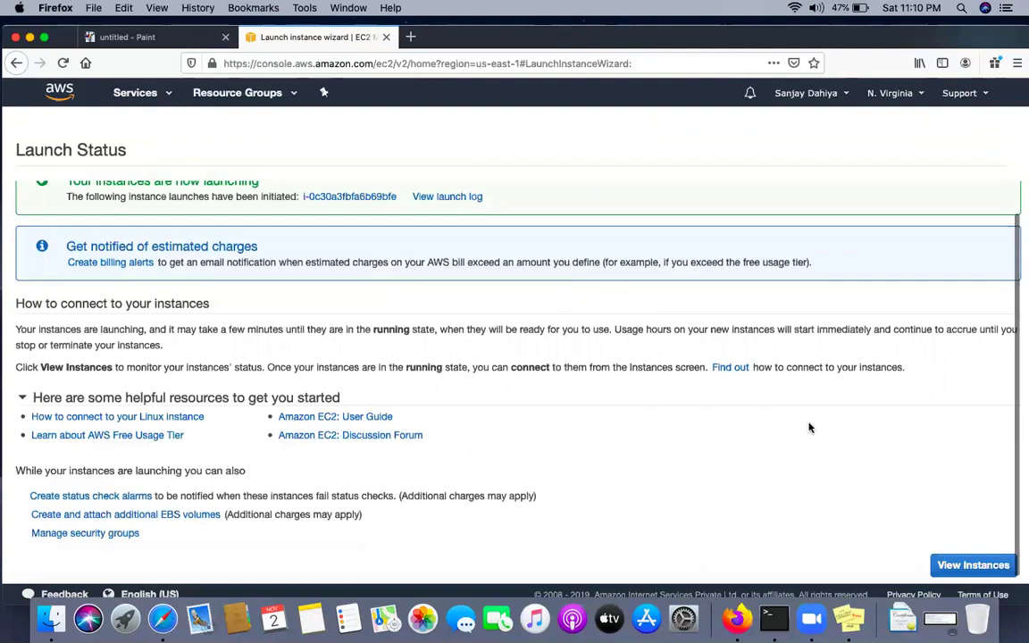
click(974, 566)
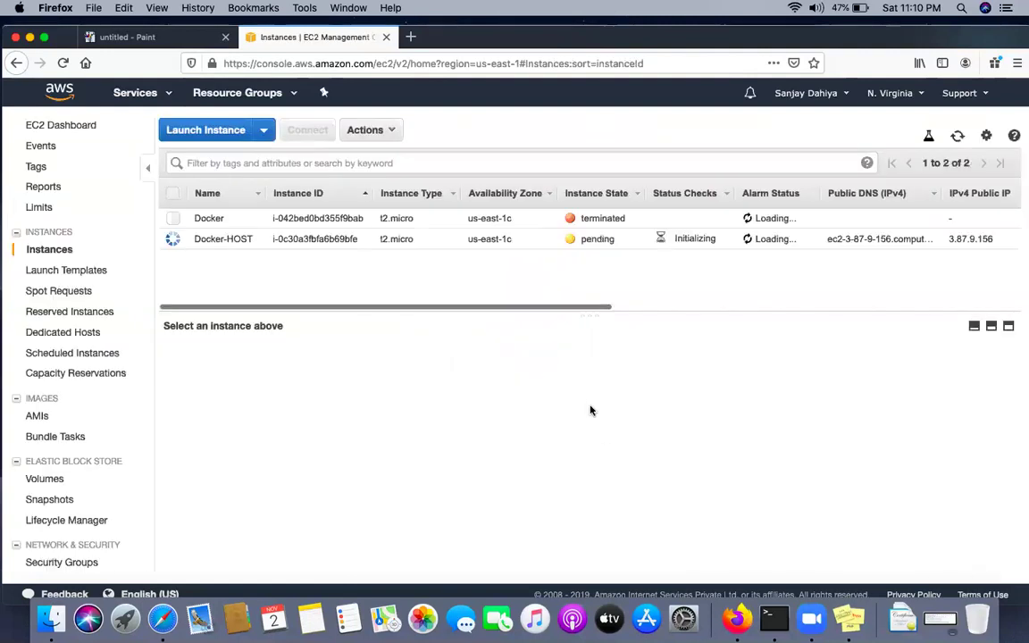
Refresh the instance list repeatedly to check the state of the Docker-HOST instance.
click(959, 138)
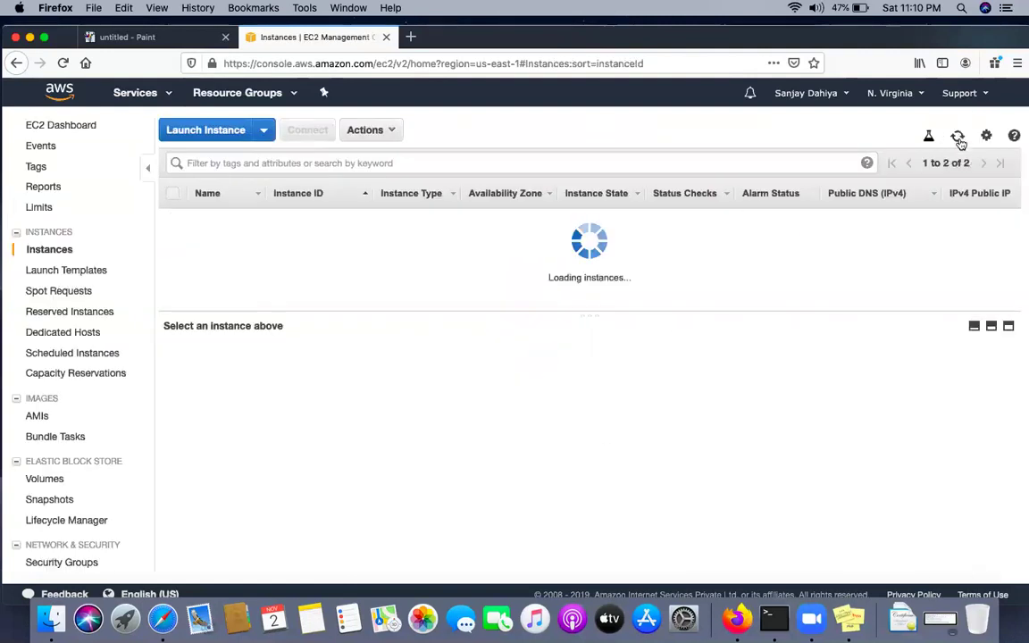
click(959, 139)
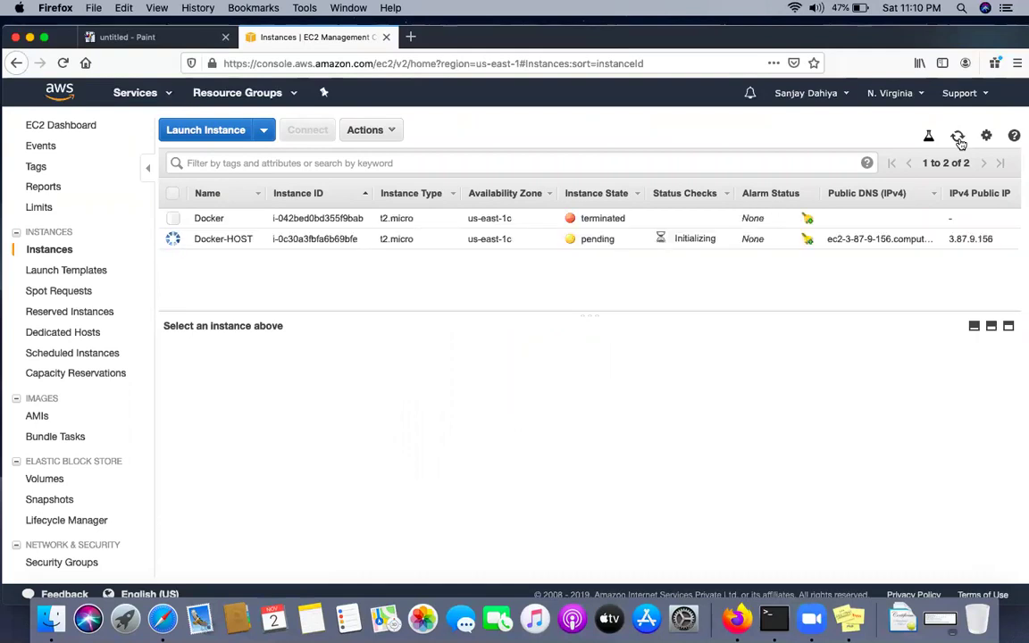
click(959, 139)
click(959, 139)
click(958, 137)
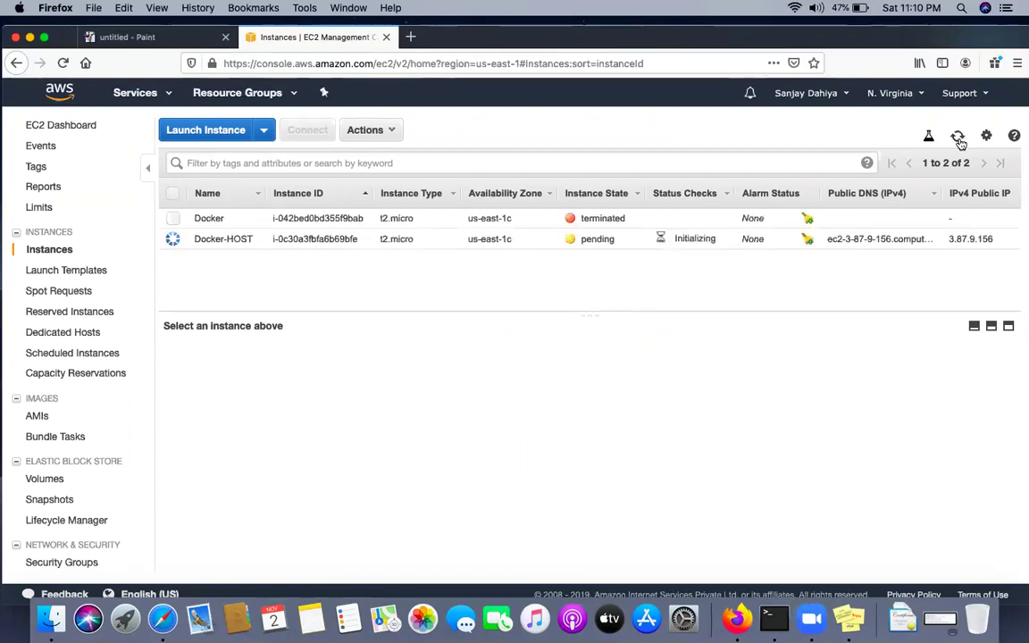
click(958, 137)
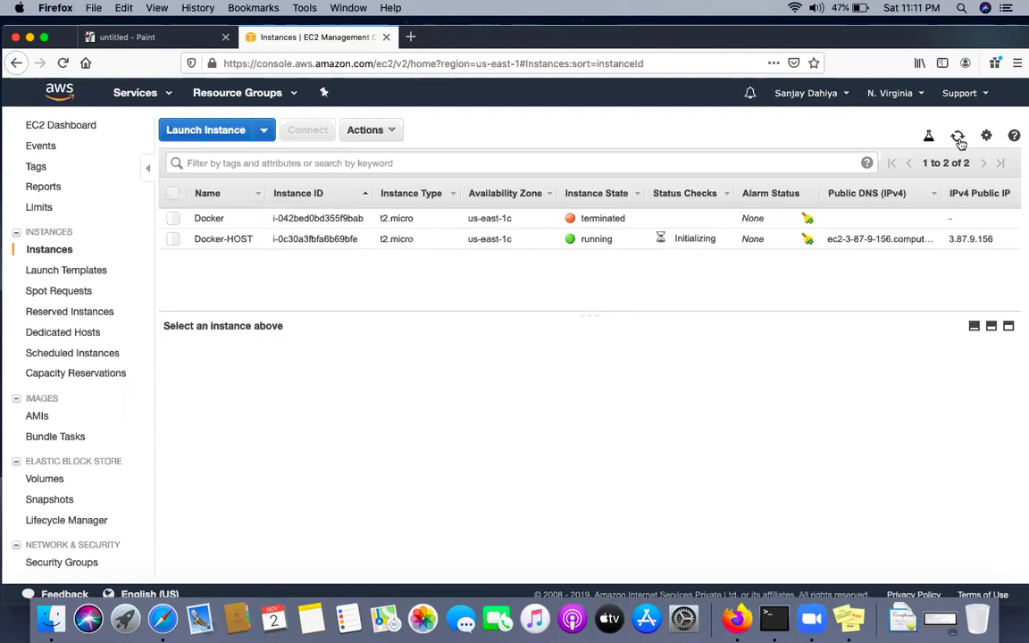
click(958, 136)
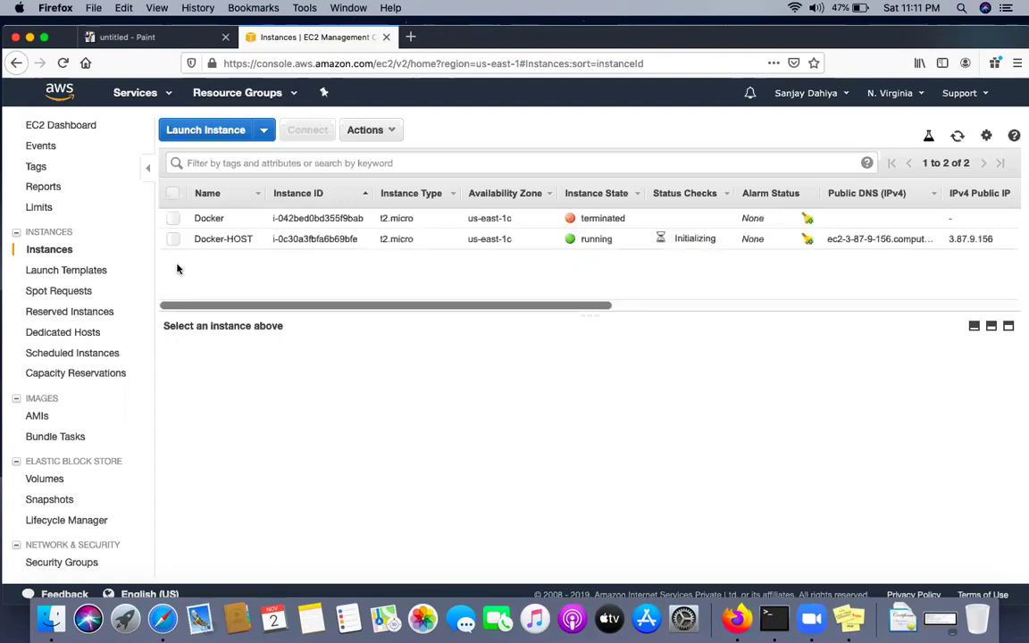
Connect to the Docker-HOST instance through the browser-based EC2 Instance Connect session with the default user name.
click(173, 239)
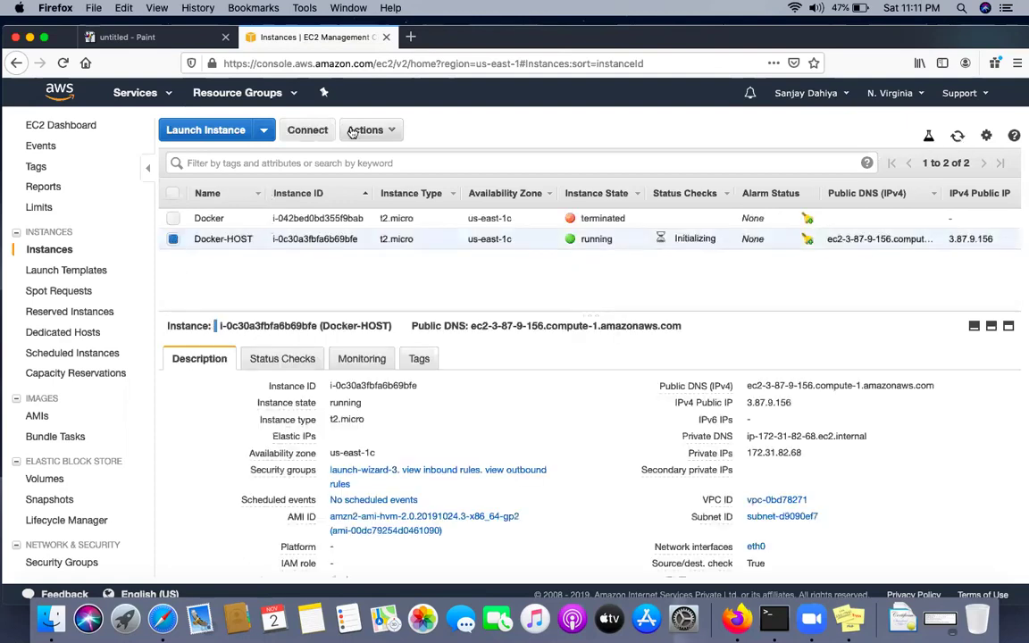
click(379, 131)
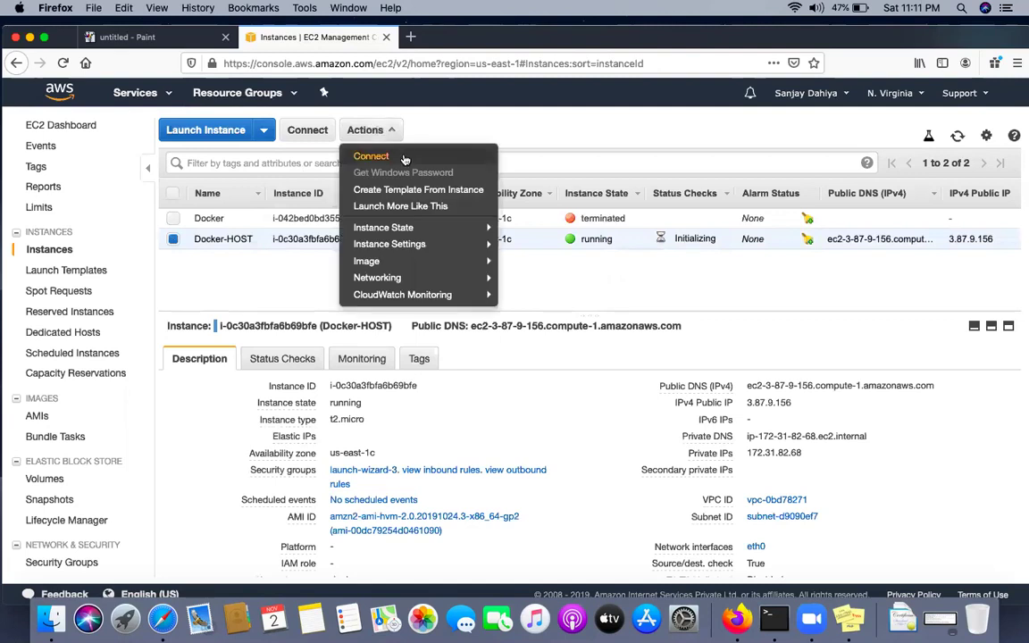
click(376, 154)
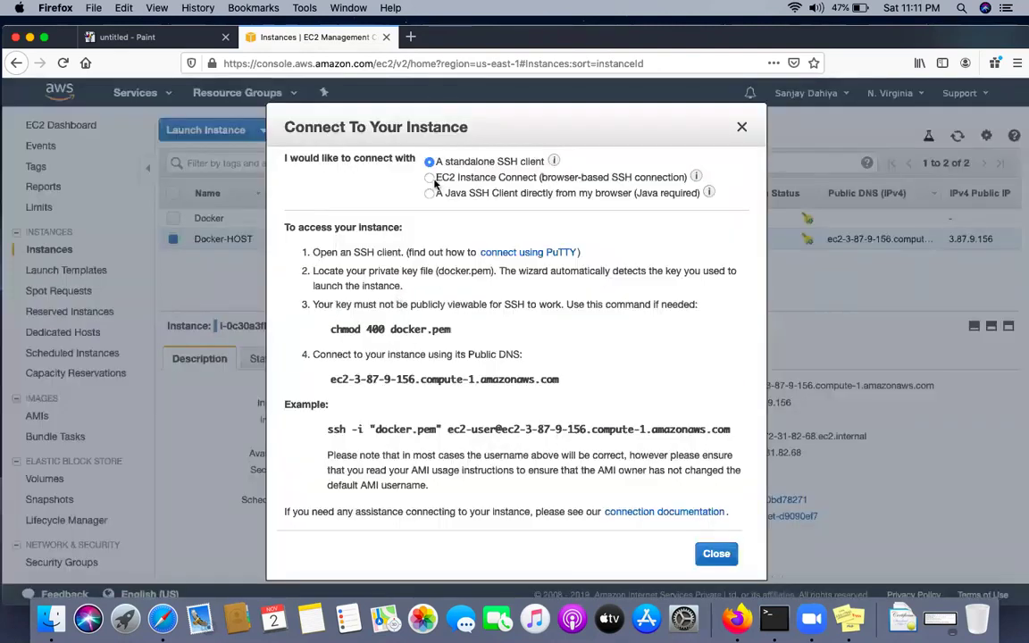
click(429, 178)
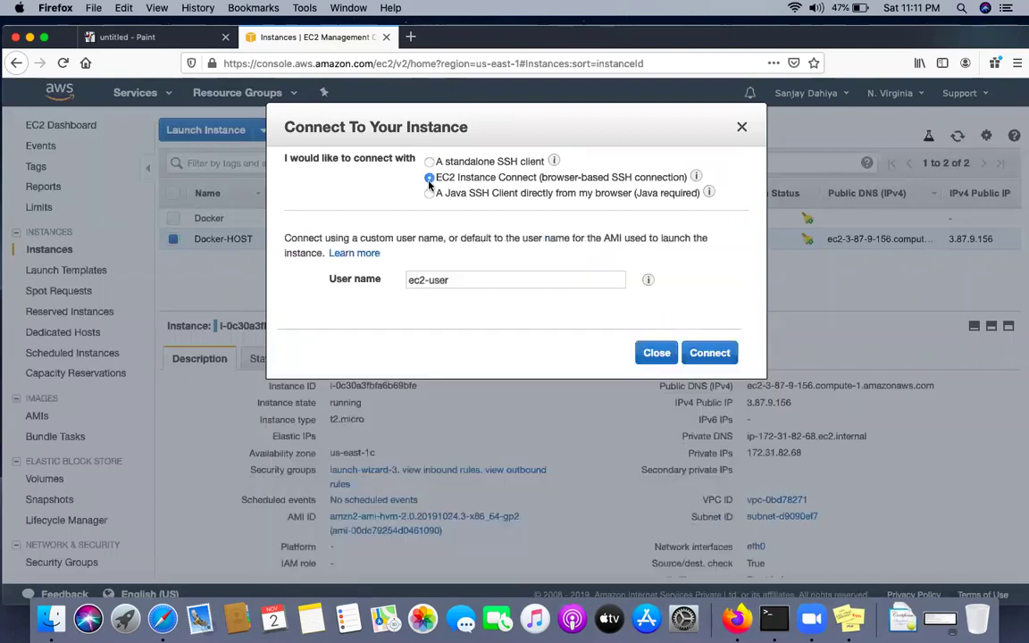
click(709, 354)
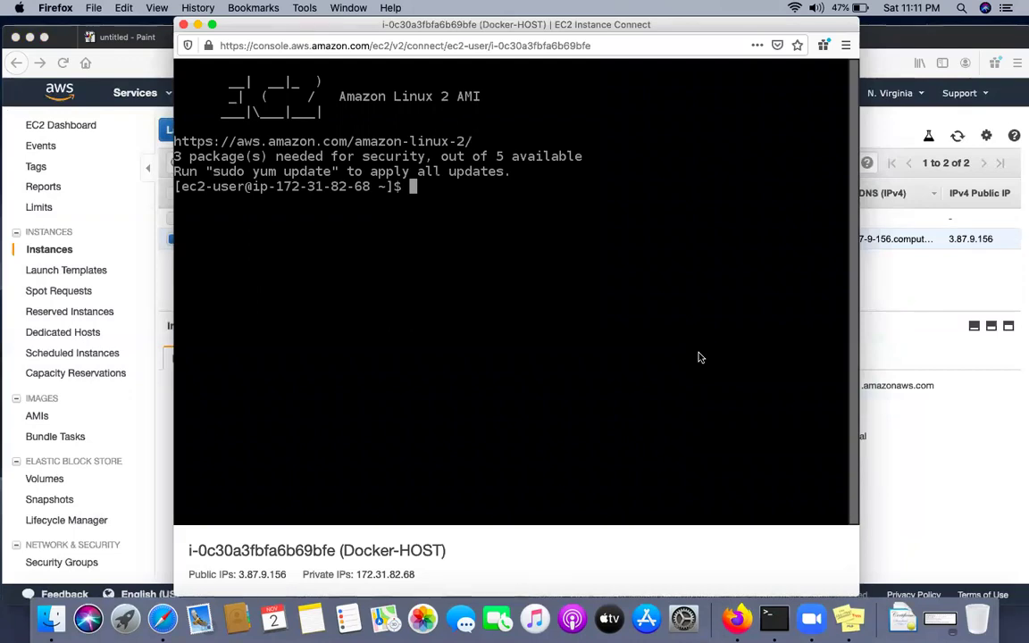
Switch to the root user with sudo su, go to root's home directory with cd, and clear the terminal.
key(Return)
key(Return)
key(Return)
text(sudo su)
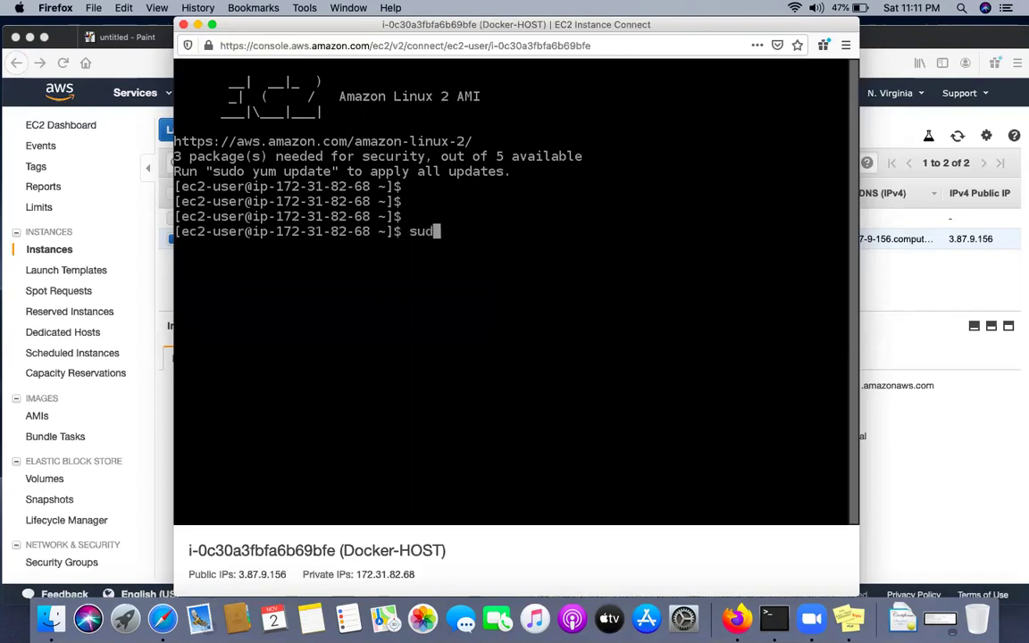
key(Return)
key(Return)
key(Return)
key(Return)
text(cd)
key(Return)
key(Return)
key(Return)
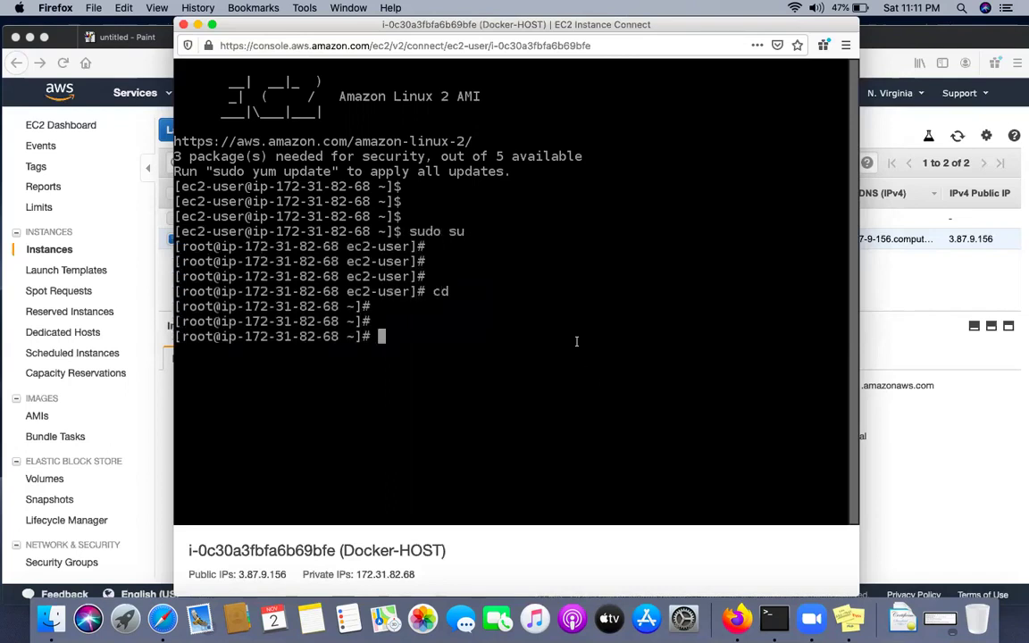
key(ctrl+l)
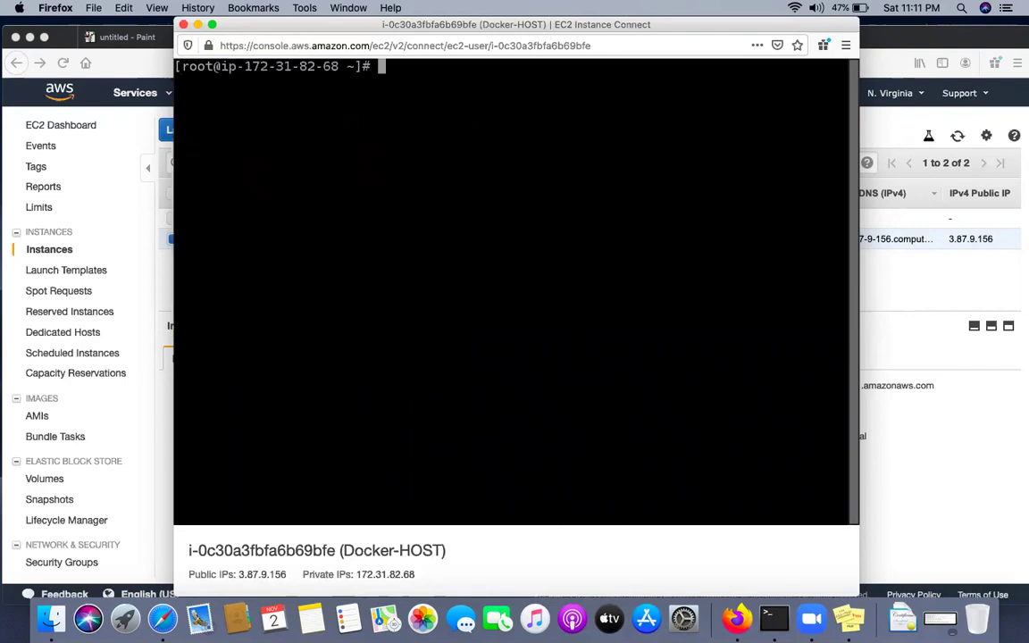
Check whether Docker is installed by running docker --version and docker info.
text(docker --version)
key(Return)
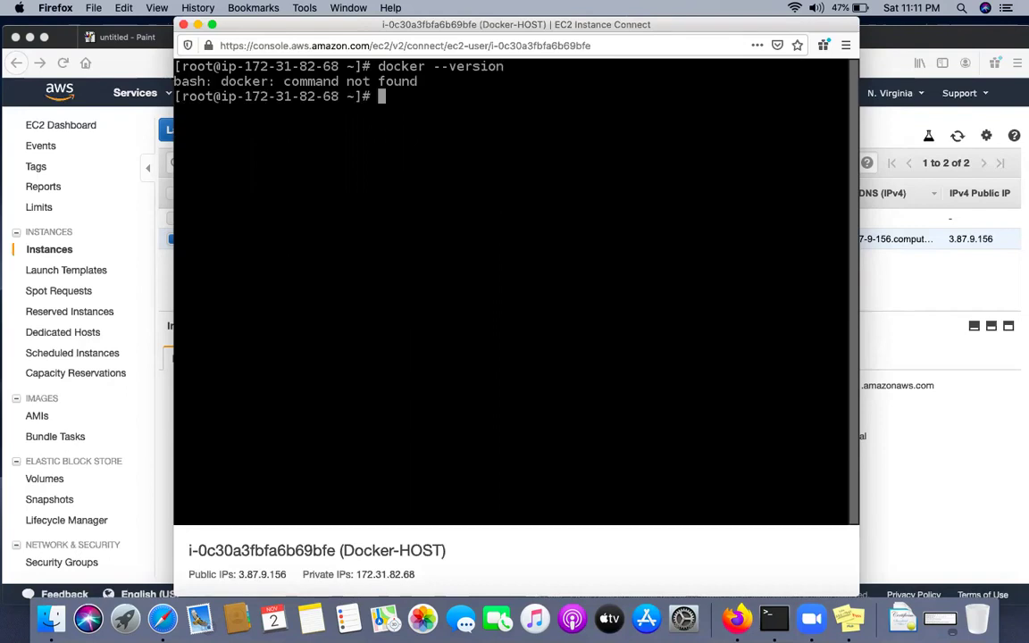
text(docker infod)
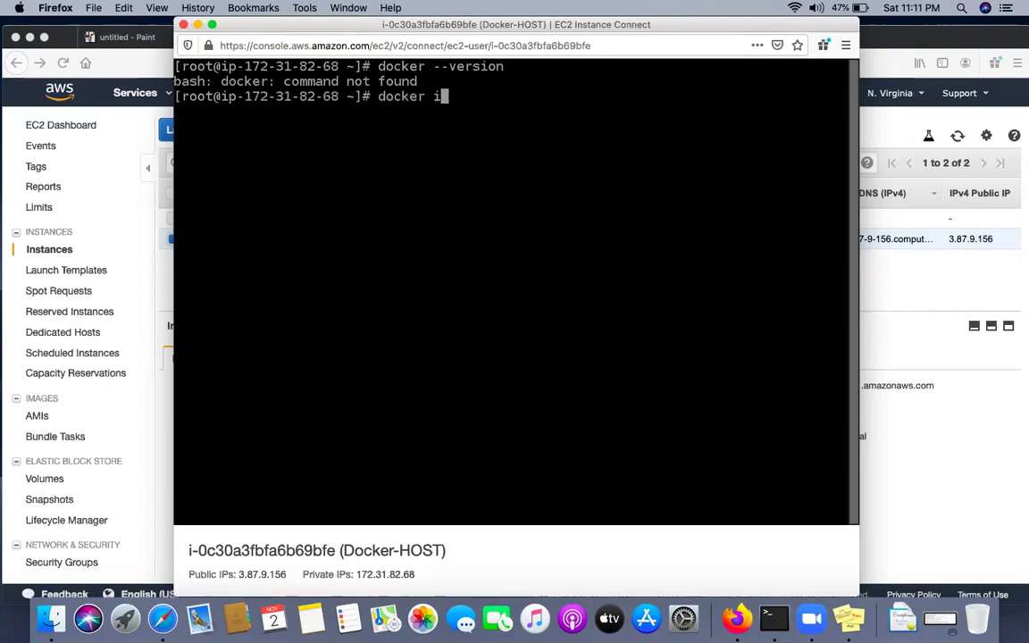
key(Return)
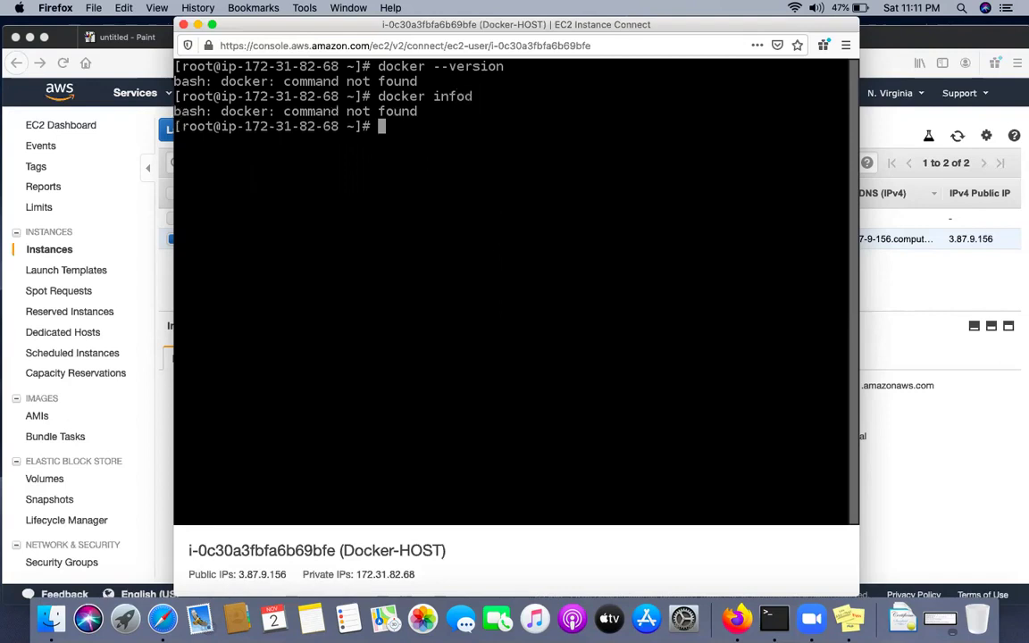
key(Up)
key(BackSpace)
key(Return)
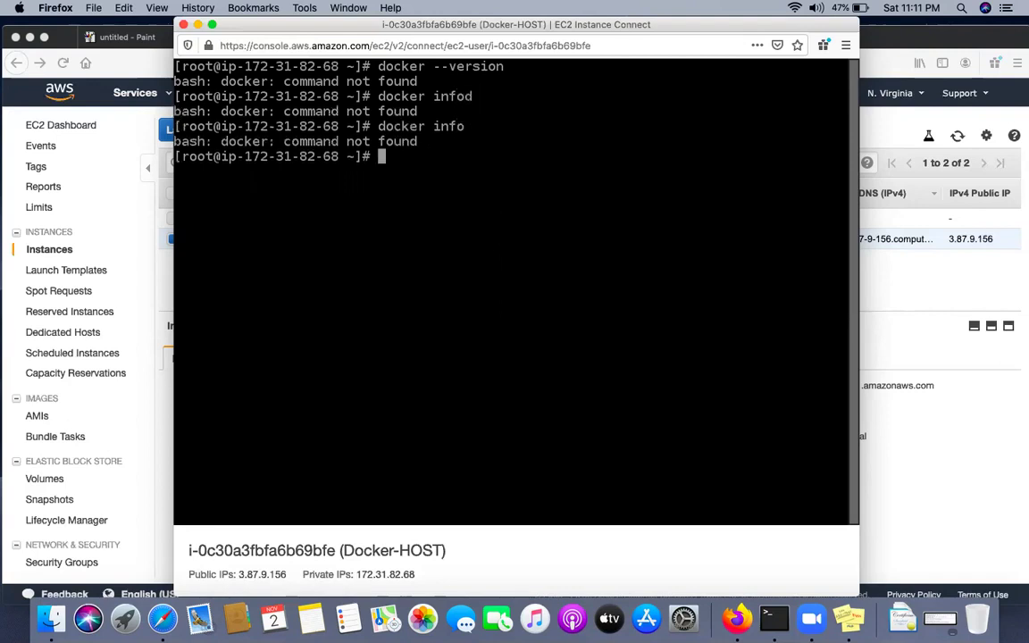
Install the Docker packages without a confirmation prompt by running yum install docker* -y.
text(yum install do)
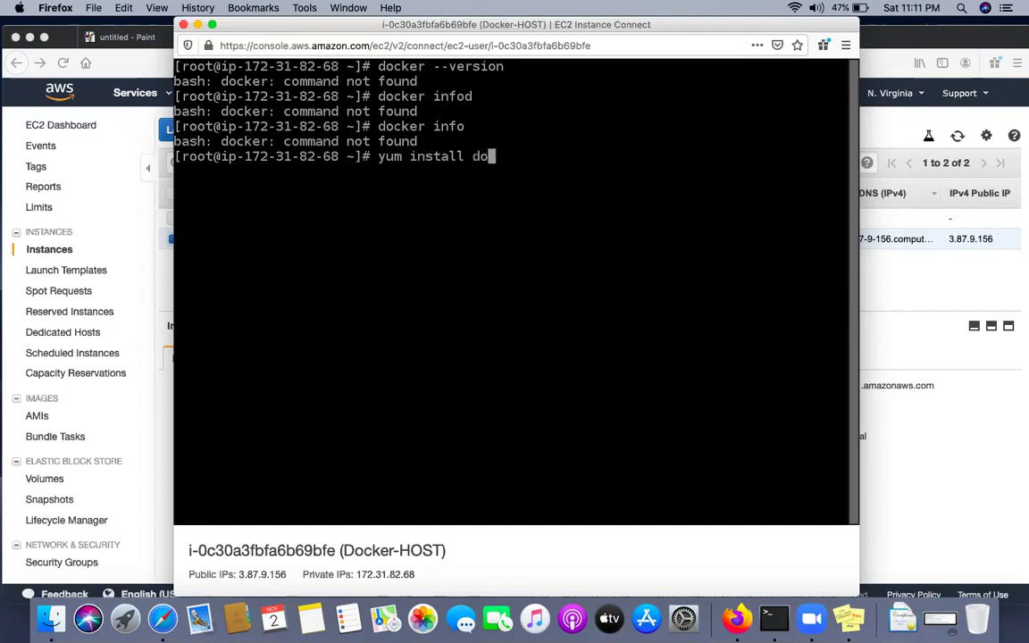
text(cker* -y)
key(Return)
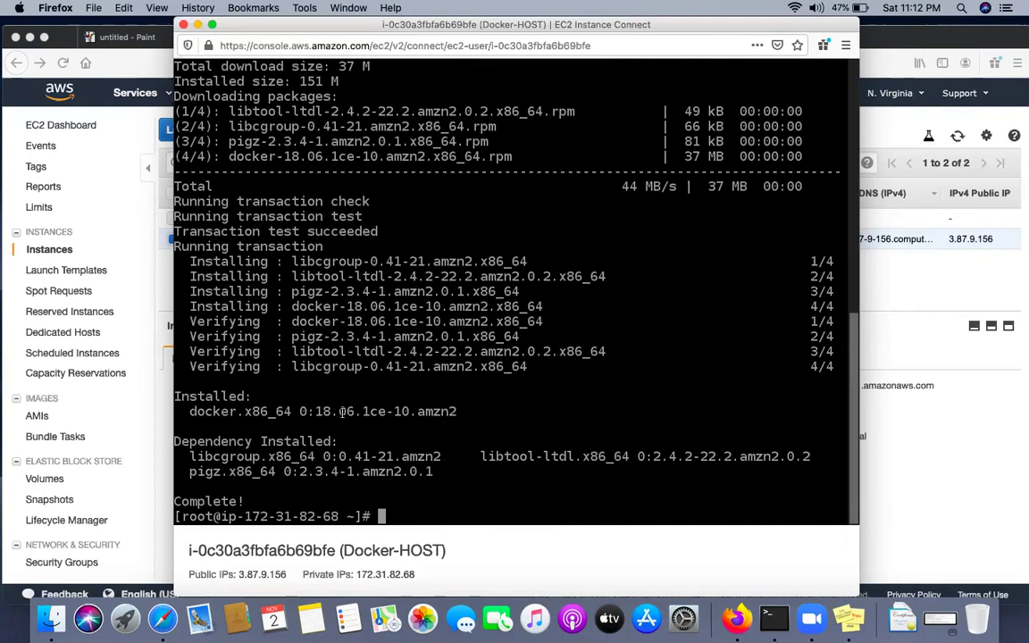
Switch to the main browser window, move it down to uncover the terminal window, and open google.com in a new tab.
click(923, 524)
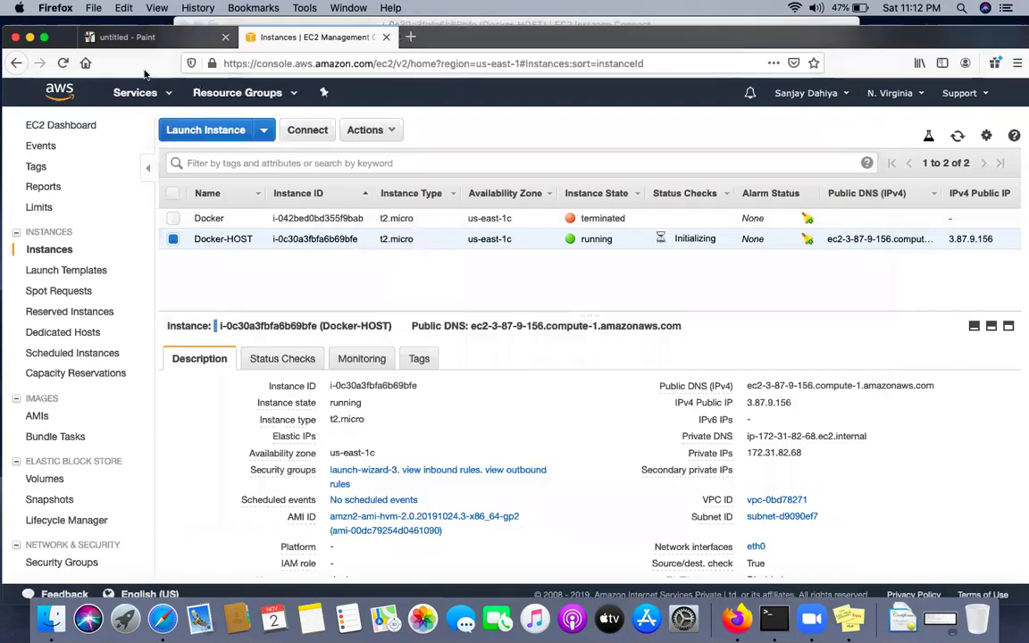
click(161, 36)
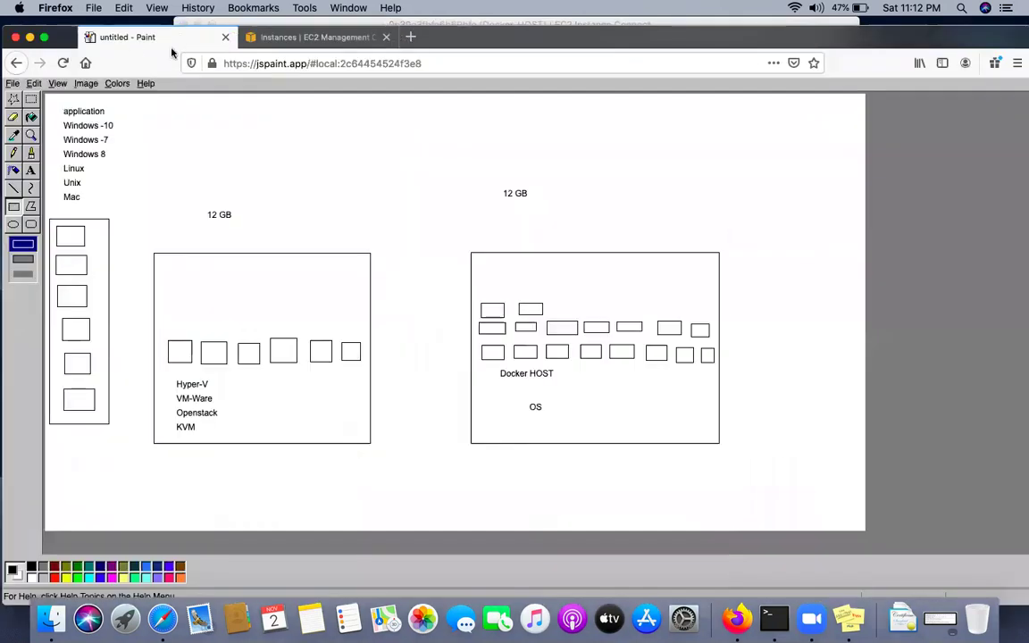
drag(776, 45, 773, 152)
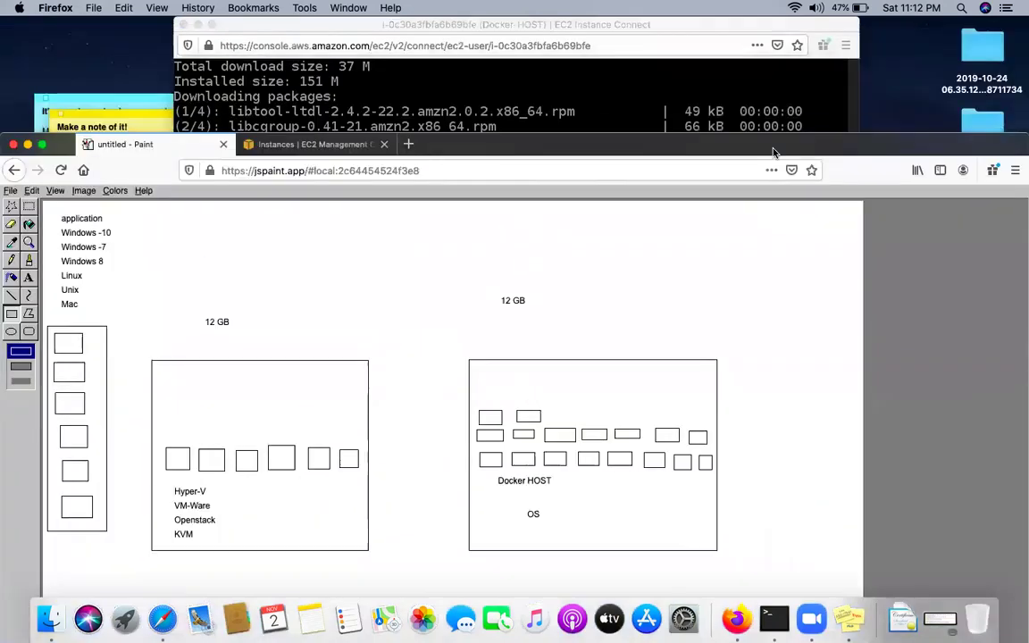
click(408, 143)
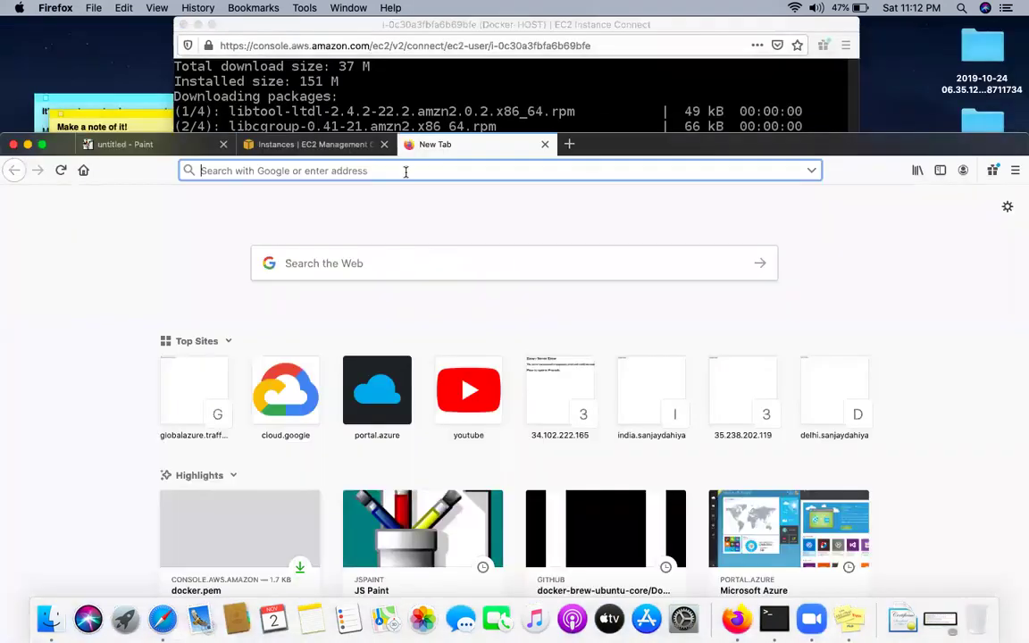
text(google.com/)
key(Return)
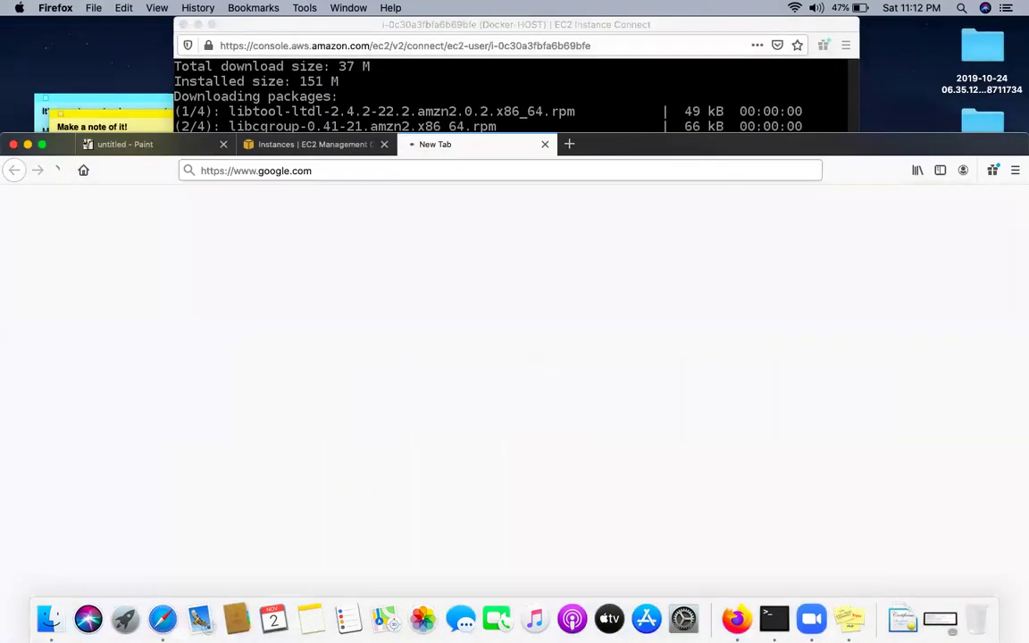
Search Google for "how to install docker in centos 7" using the matching suggestion.
text(h)
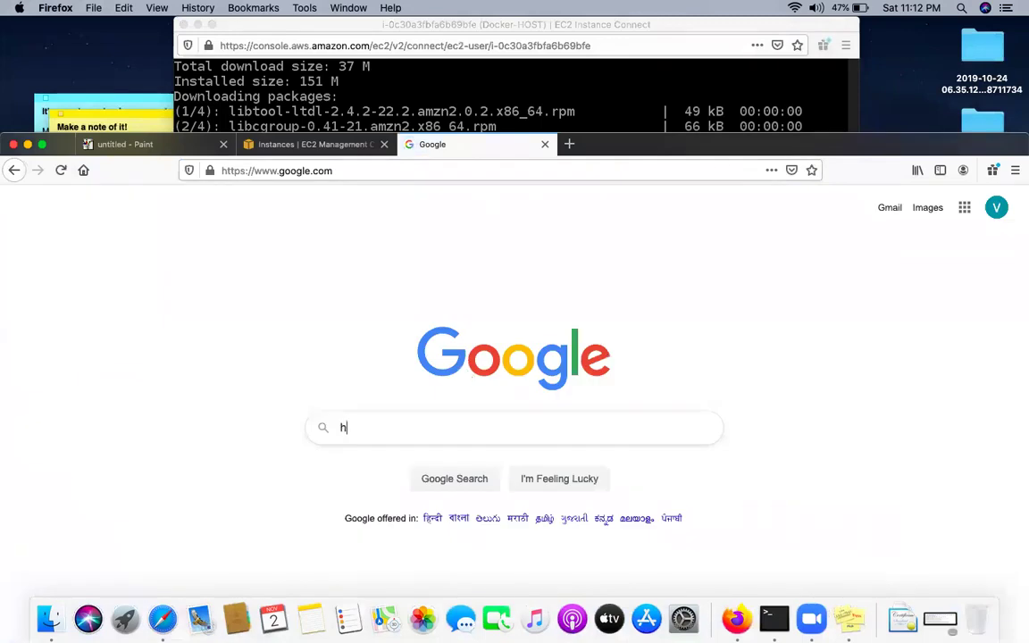
text(ow to insta)
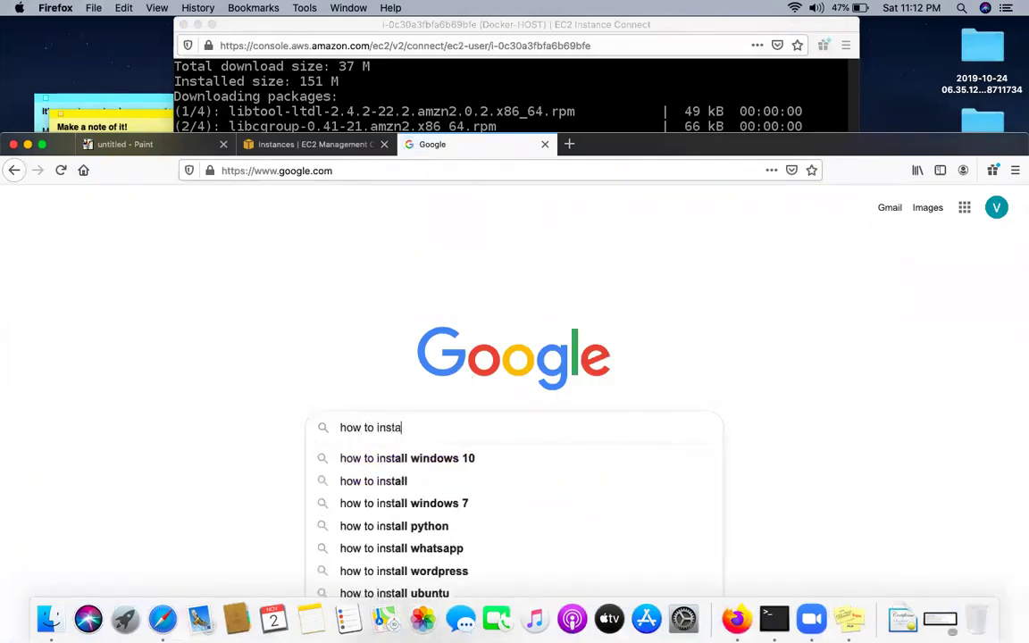
text(ll docker)
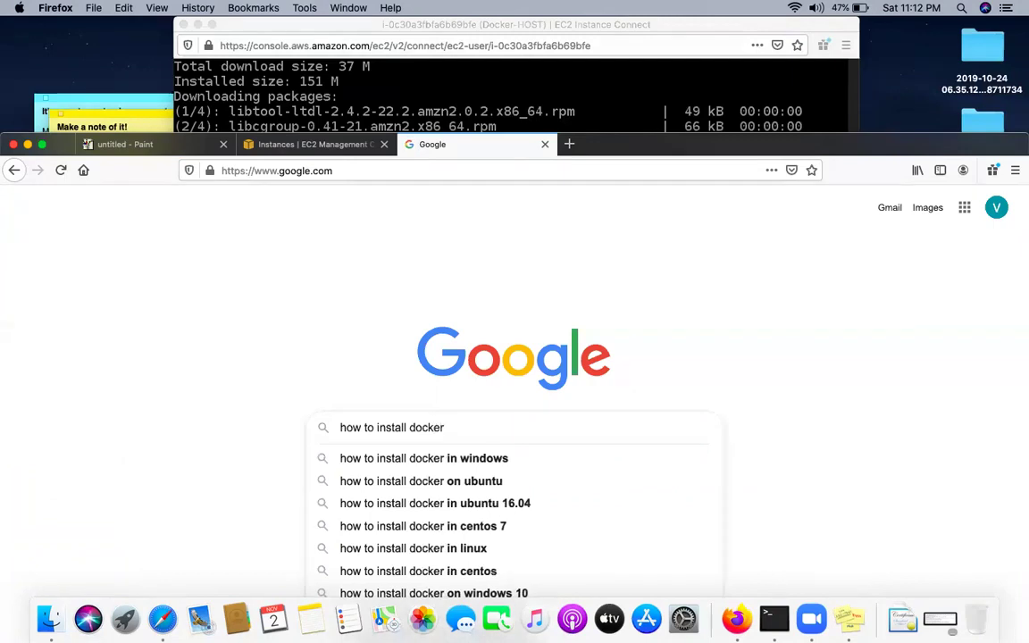
key(Down)
key(Down)
key(Down)
key(Down)
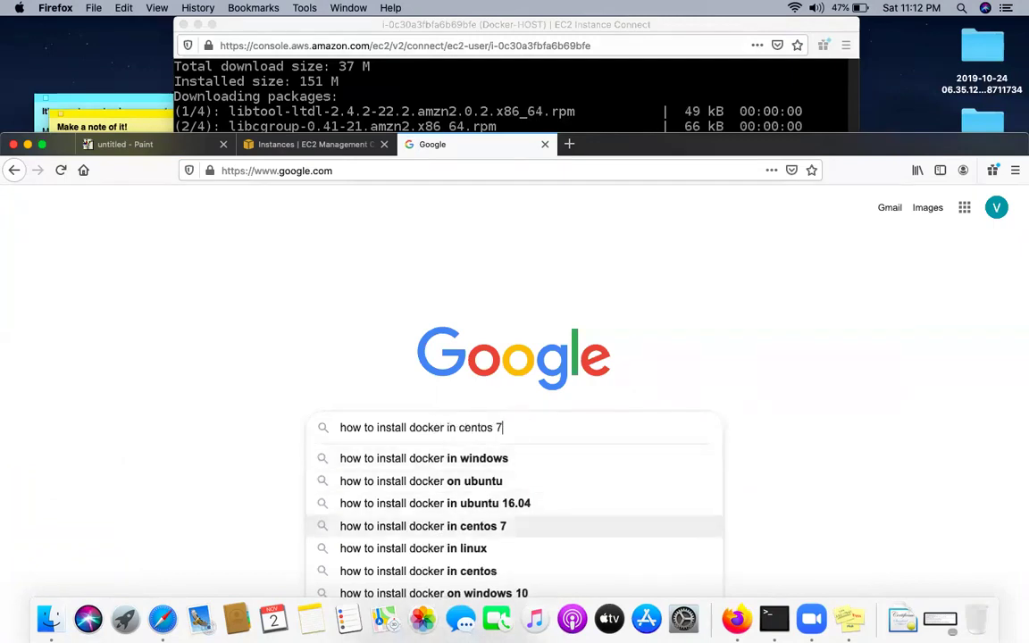